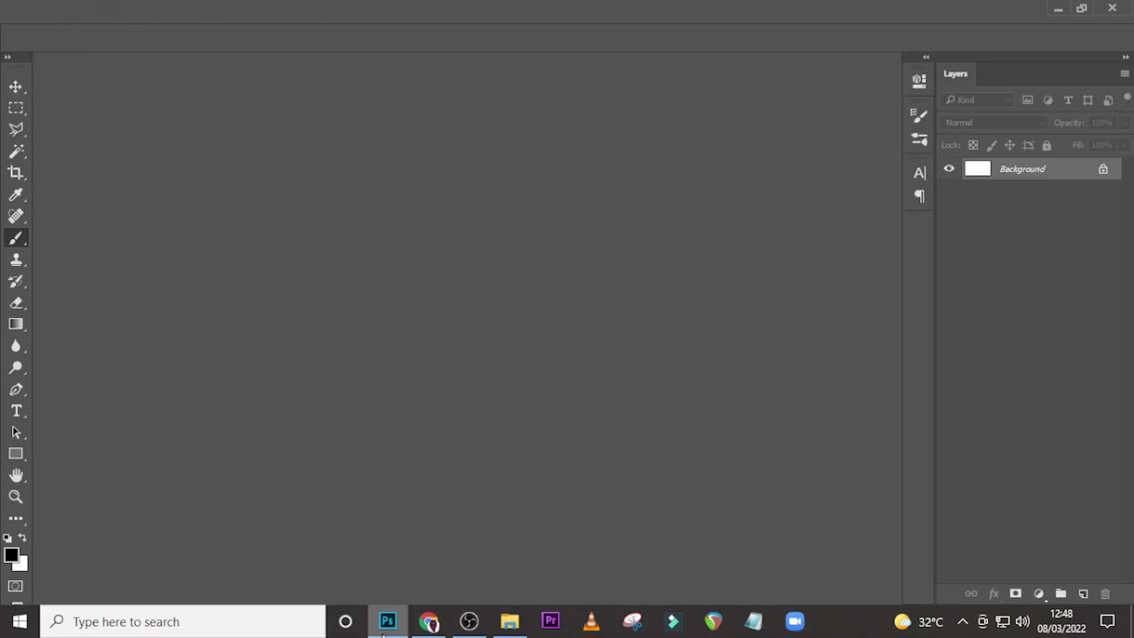
Step: Bring the blank Untitled-1 document to the front and switch to the Move tool
{"action": "left_click", "coordinate": [387, 620]}
{"action": "key", "text": "v"}
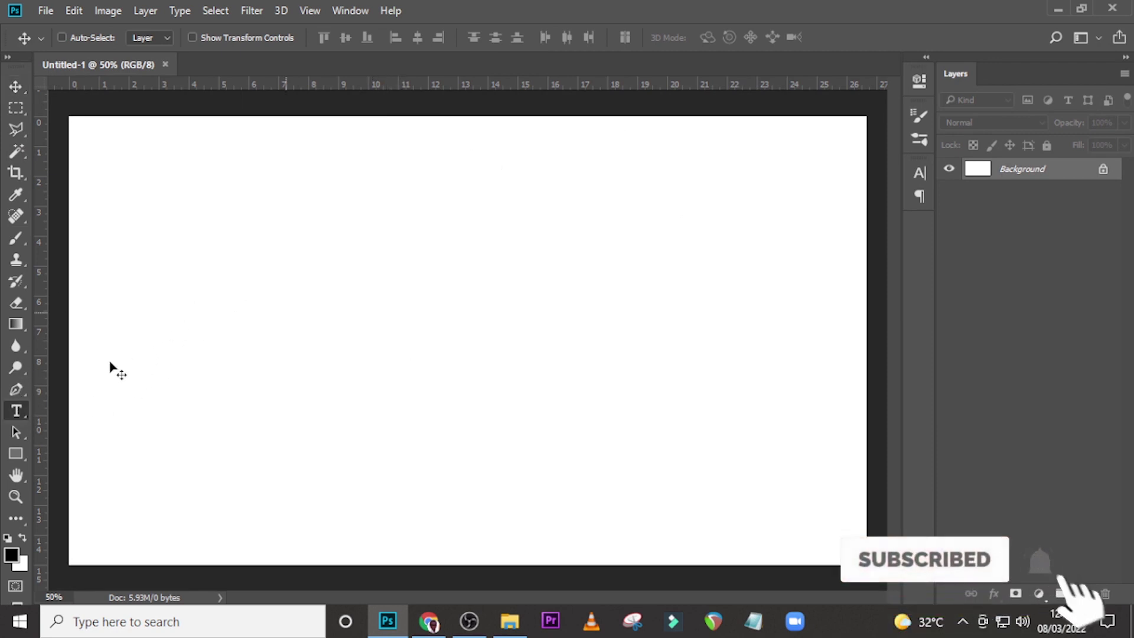
Step: Add an 's' text layer on the left of the canvas, set in Arial Black
{"action": "left_click", "coordinate": [140, 295]}
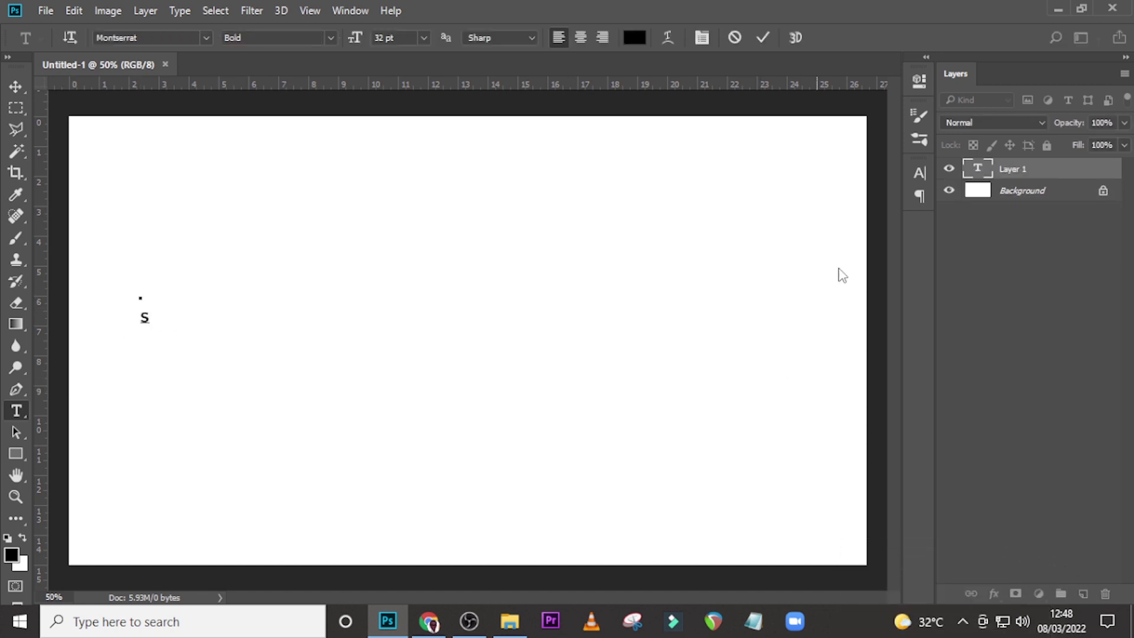
{"action": "left_click", "coordinate": [206, 37]}
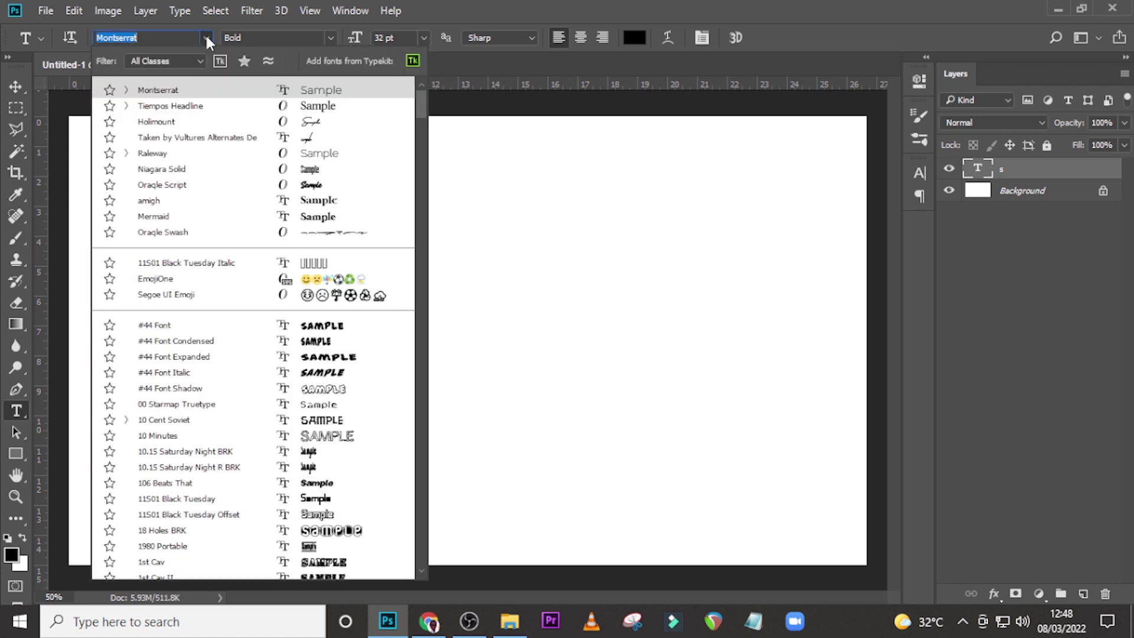
{"action": "type", "text": "arial black"}
{"action": "key", "text": "Return"}
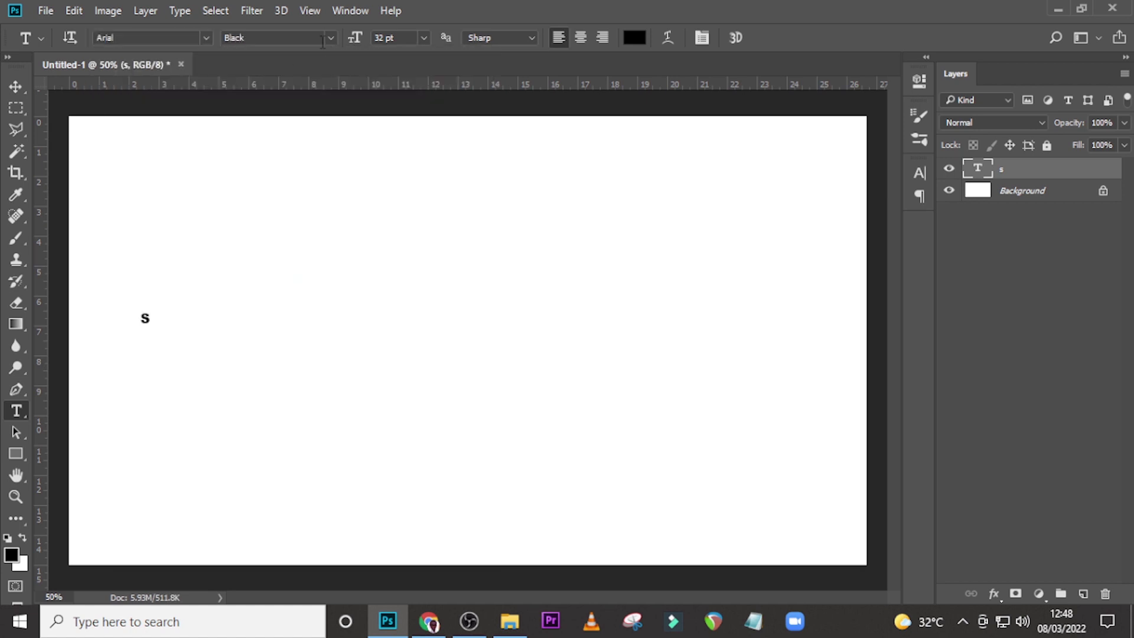
{"action": "left_click", "coordinate": [331, 40]}
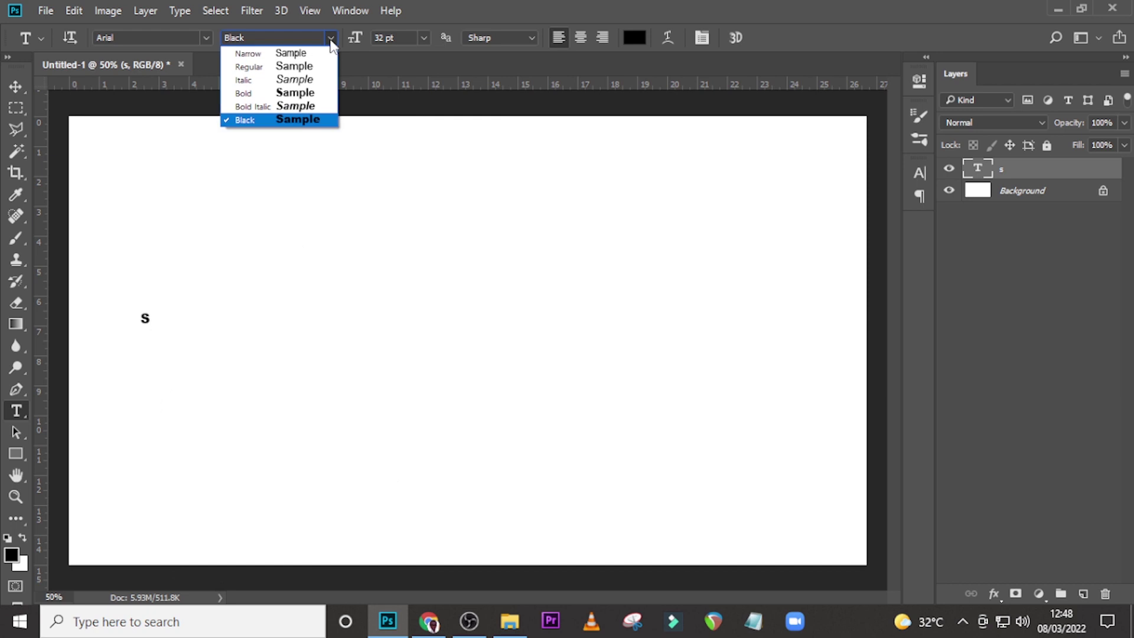
{"action": "left_click", "coordinate": [254, 121]}
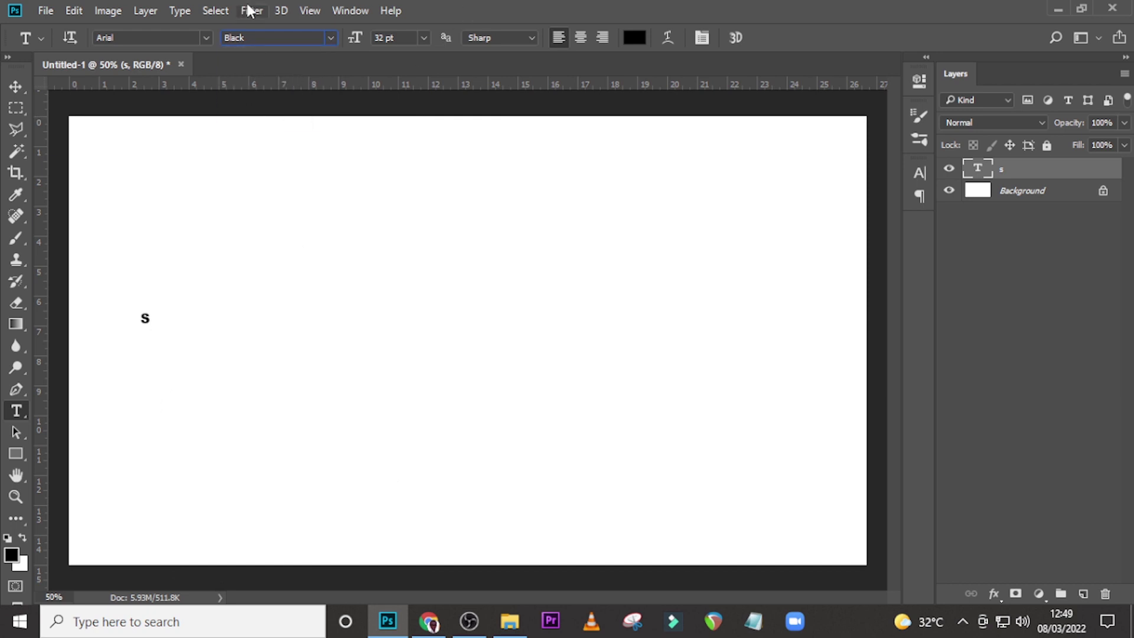
Step: Add a guide grid across the canvas with View > New Guide Layout
{"action": "left_click", "coordinate": [310, 11]}
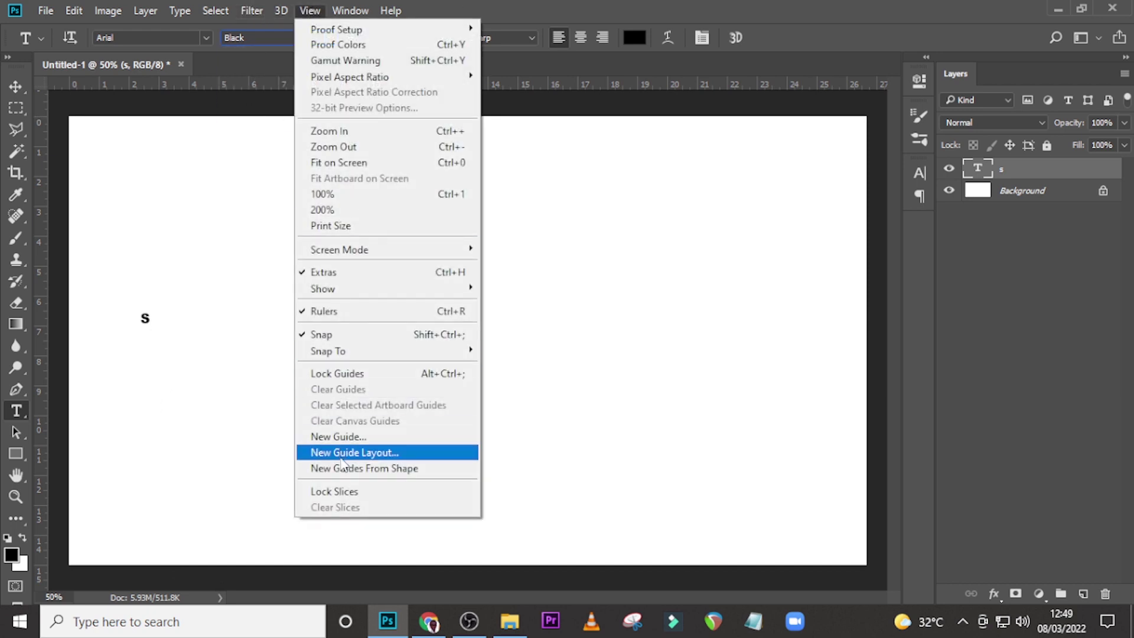
{"action": "left_click", "coordinate": [352, 454]}
{"action": "left_click", "coordinate": [688, 149]}
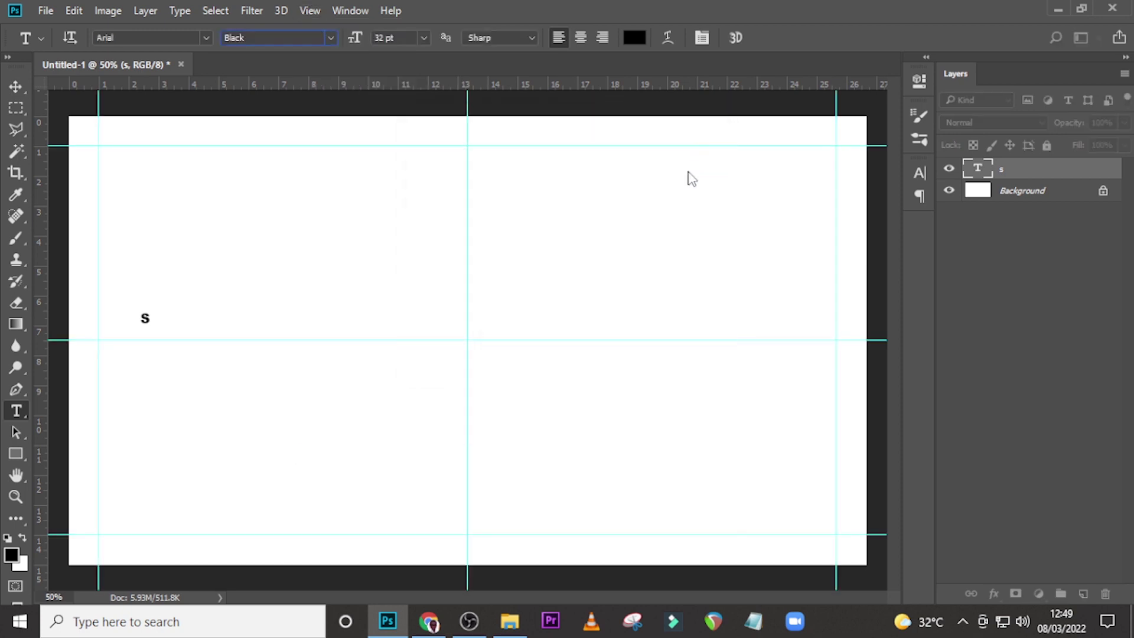
Step: Scale the s up into a large letter and nudge it slightly left
{"action": "key", "text": "ctrl+t"}
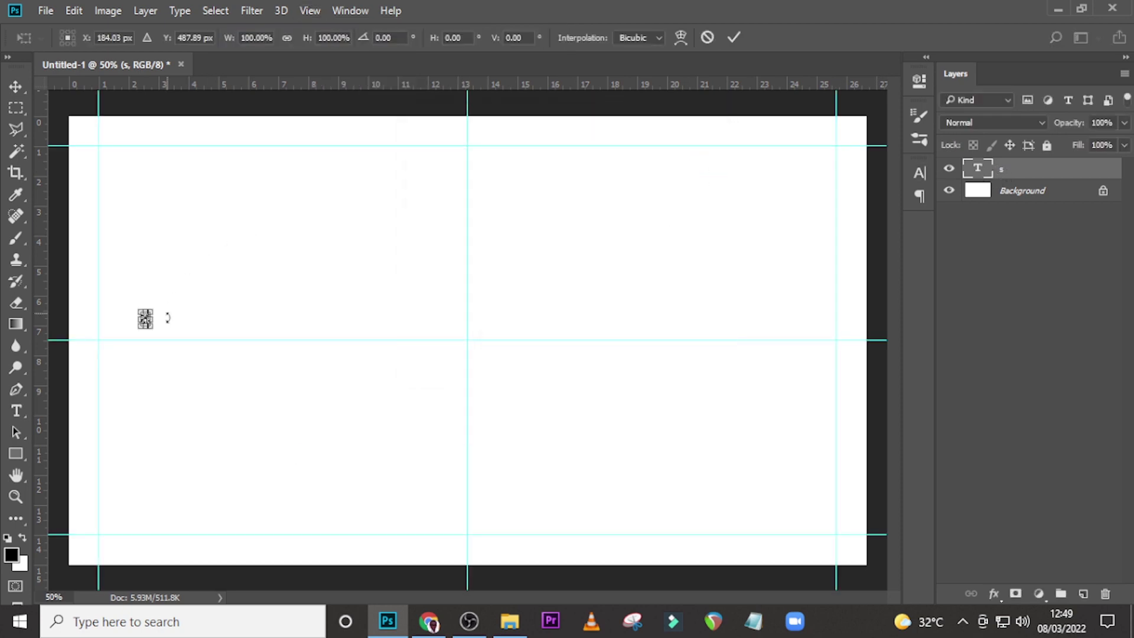
{"action": "left_click_drag", "start_coordinate": [152, 333], "coordinate": [317, 532]}
{"action": "key", "text": "Return"}
{"action": "key", "text": "ctrl+t"}
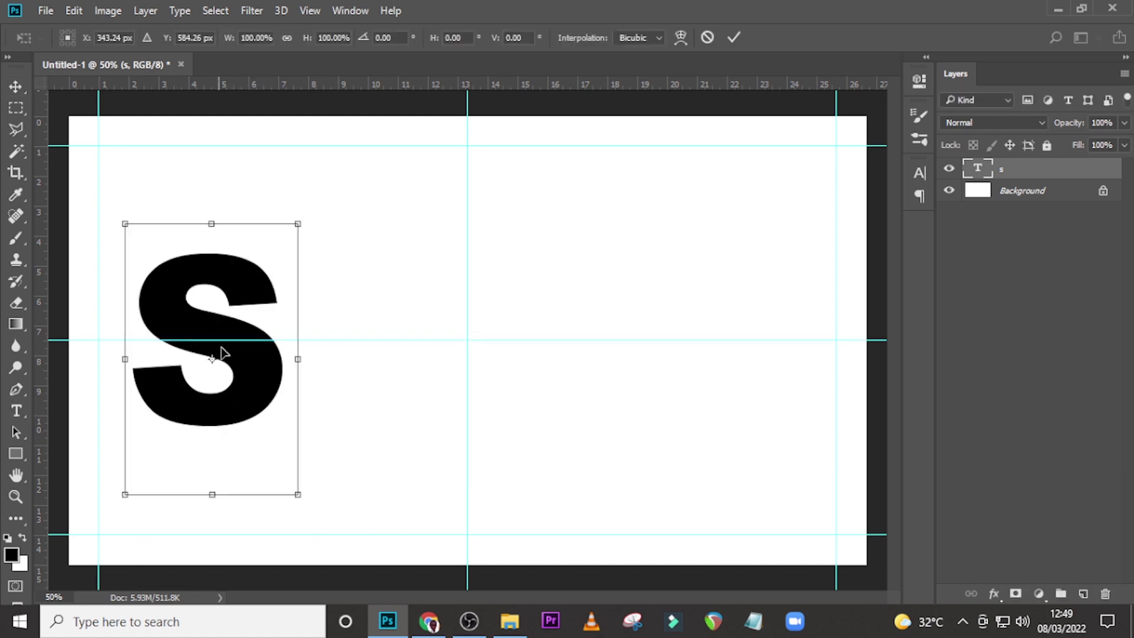
{"action": "left_click_drag", "start_coordinate": [299, 494], "coordinate": [283, 473]}
{"action": "key", "text": "Return"}
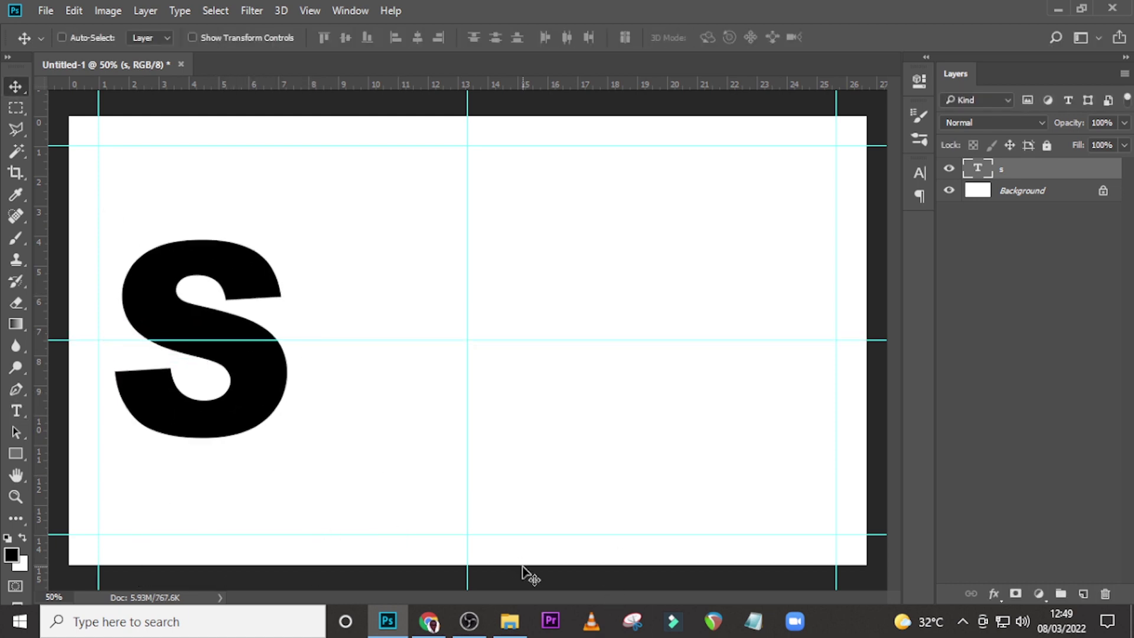
{"action": "key", "text": "shift+Left"}
{"action": "key", "text": "shift+Left"}
{"action": "key", "text": "shift+Left"}
{"action": "key", "text": "shift+Left"}
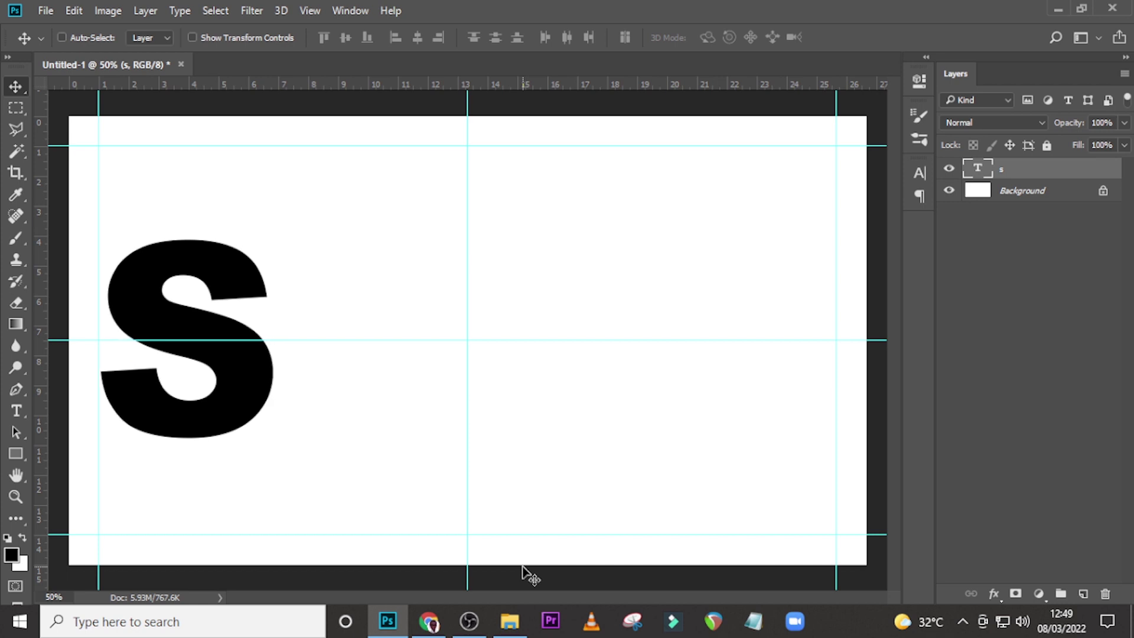
Step: Drag two horizontal guides down to the top and bottom of the S
{"action": "left_click_drag", "start_coordinate": [306, 87], "coordinate": [310, 240]}
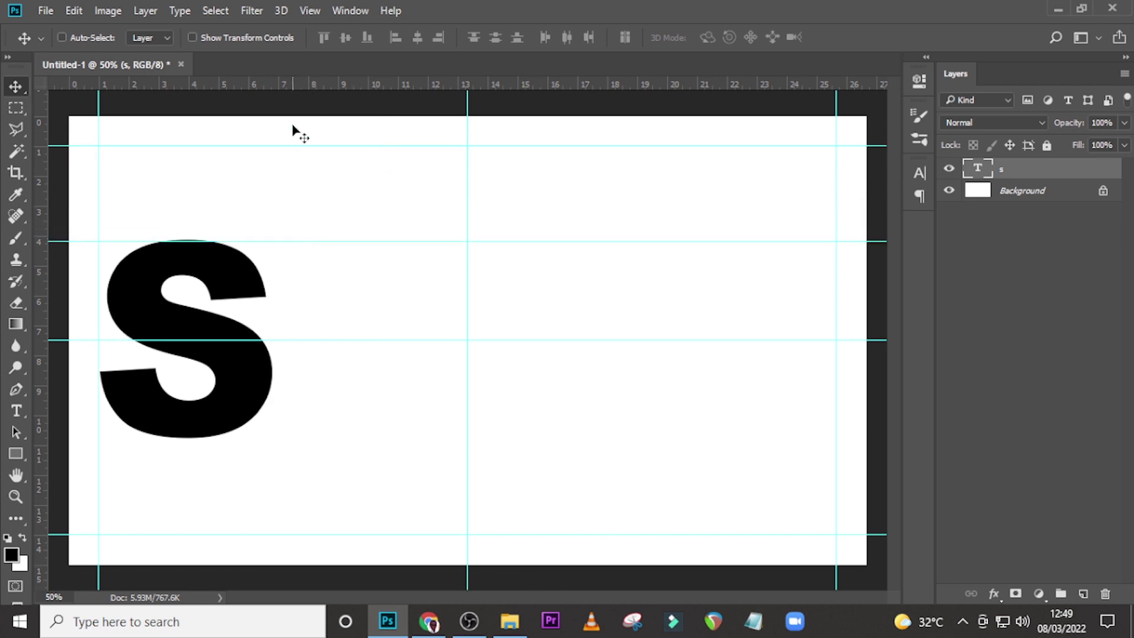
{"action": "left_click_drag", "start_coordinate": [293, 85], "coordinate": [322, 436]}
{"action": "key", "text": "ctrl"}
{"action": "key", "text": "ctrl+plus"}
{"action": "key", "text": "ctrl+plus"}
{"action": "key", "text": "ctrl+plus"}
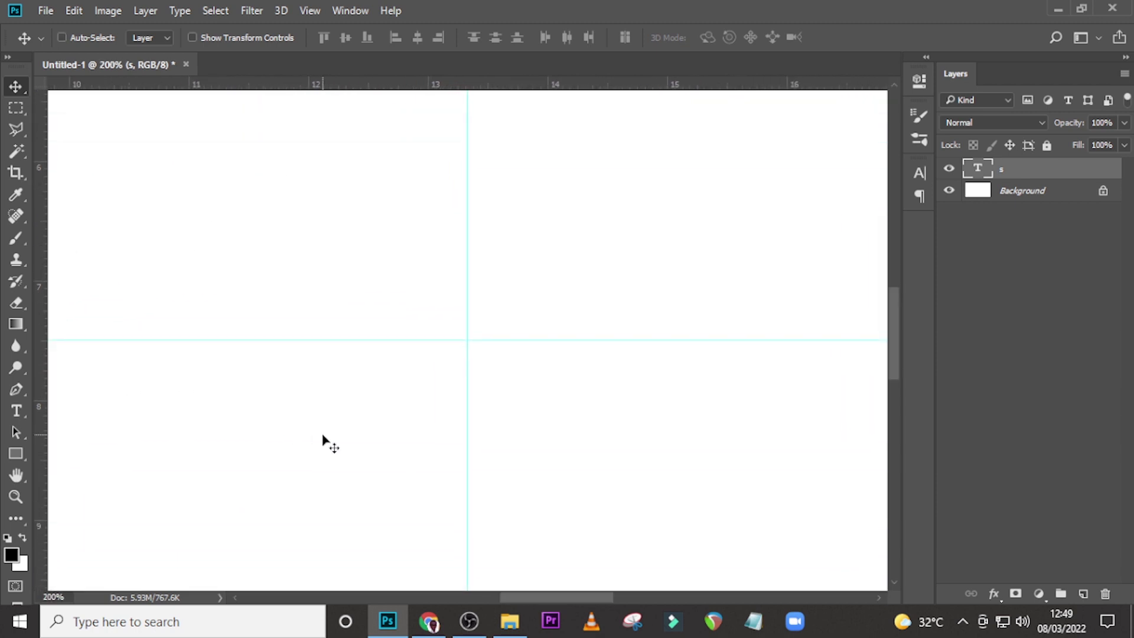
{"action": "left_click_drag", "start_coordinate": [505, 598], "coordinate": [391, 597]}
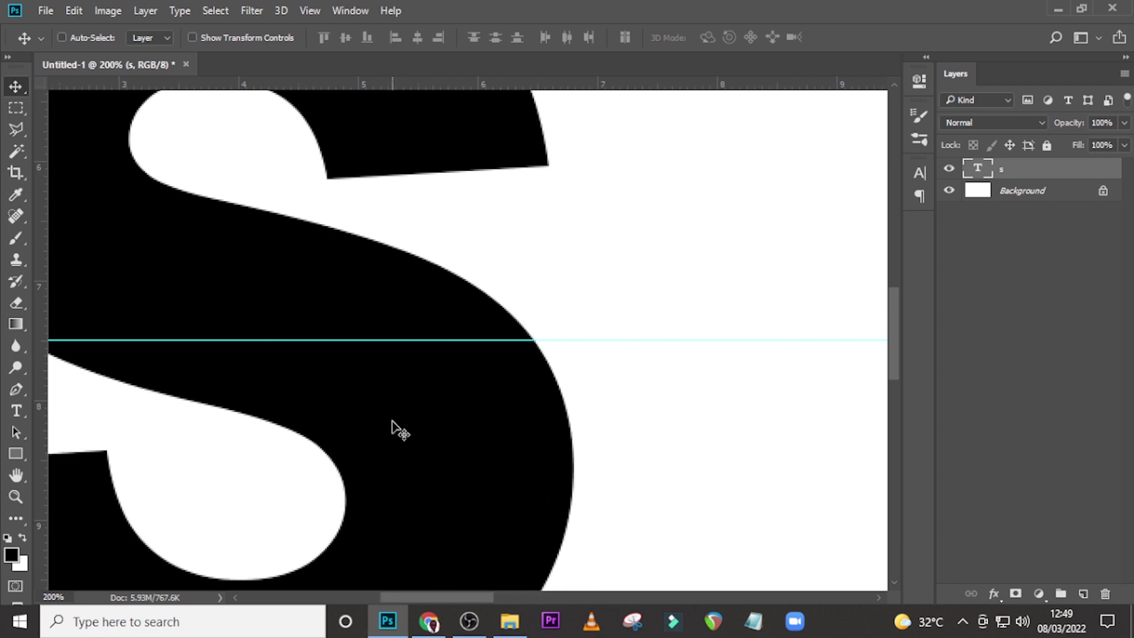
{"action": "scroll", "coordinate": [393, 298], "scroll_direction": "up", "scroll_amount": 5}
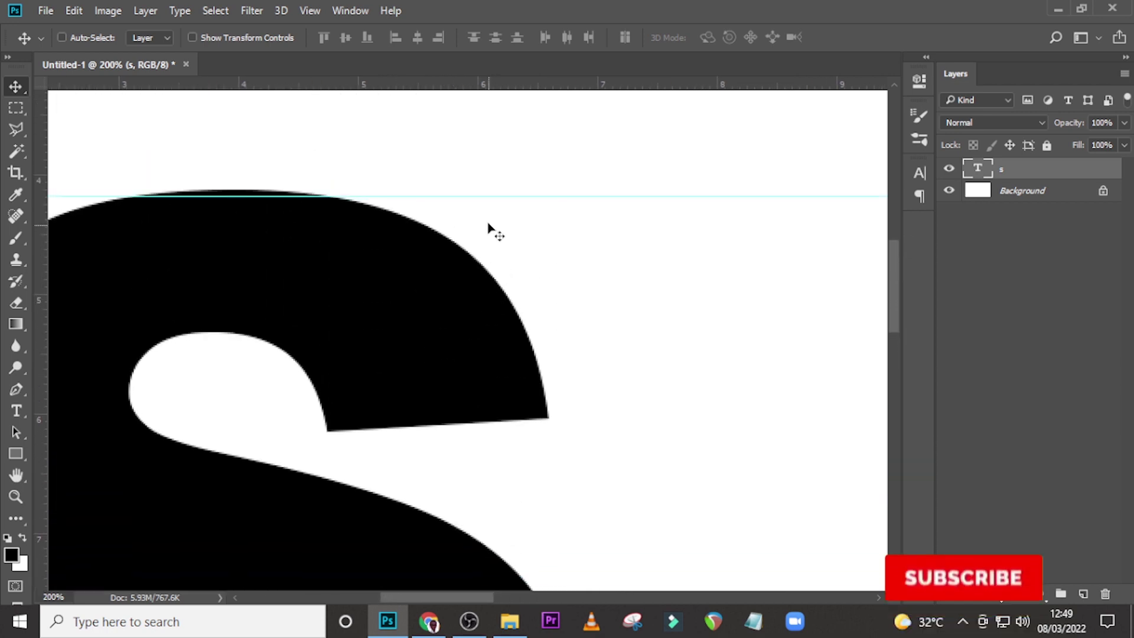
Step: Align the guides precisely with the S's top and bottom edges, then fit the canvas
{"action": "left_click_drag", "start_coordinate": [491, 197], "coordinate": [495, 190]}
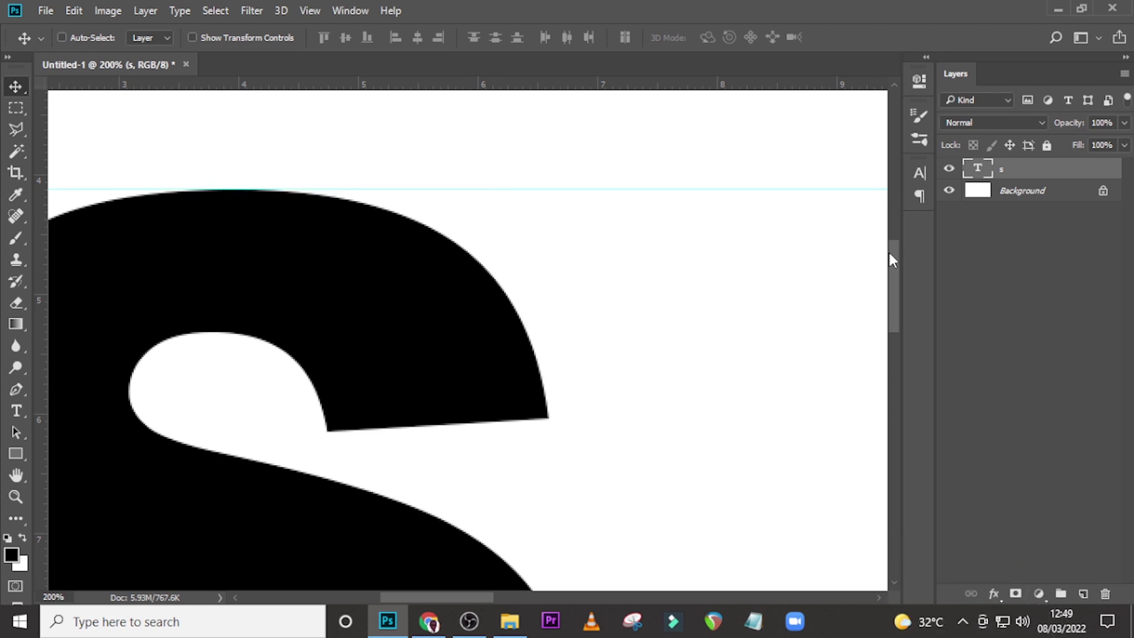
{"action": "left_click_drag", "start_coordinate": [891, 255], "coordinate": [886, 361]}
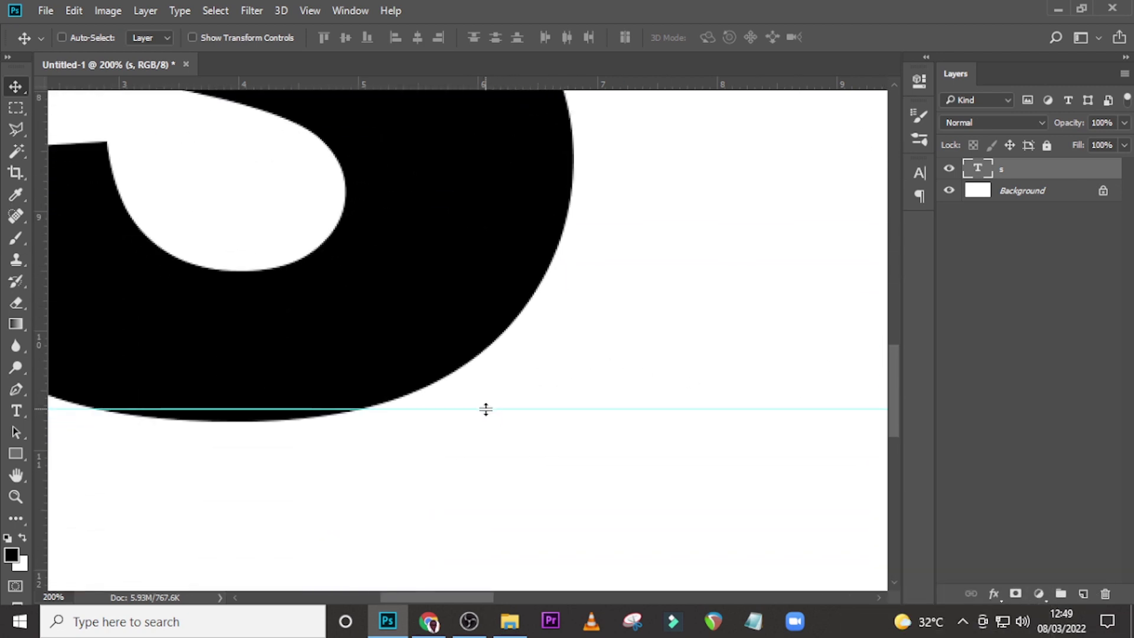
{"action": "left_click_drag", "start_coordinate": [485, 409], "coordinate": [487, 422]}
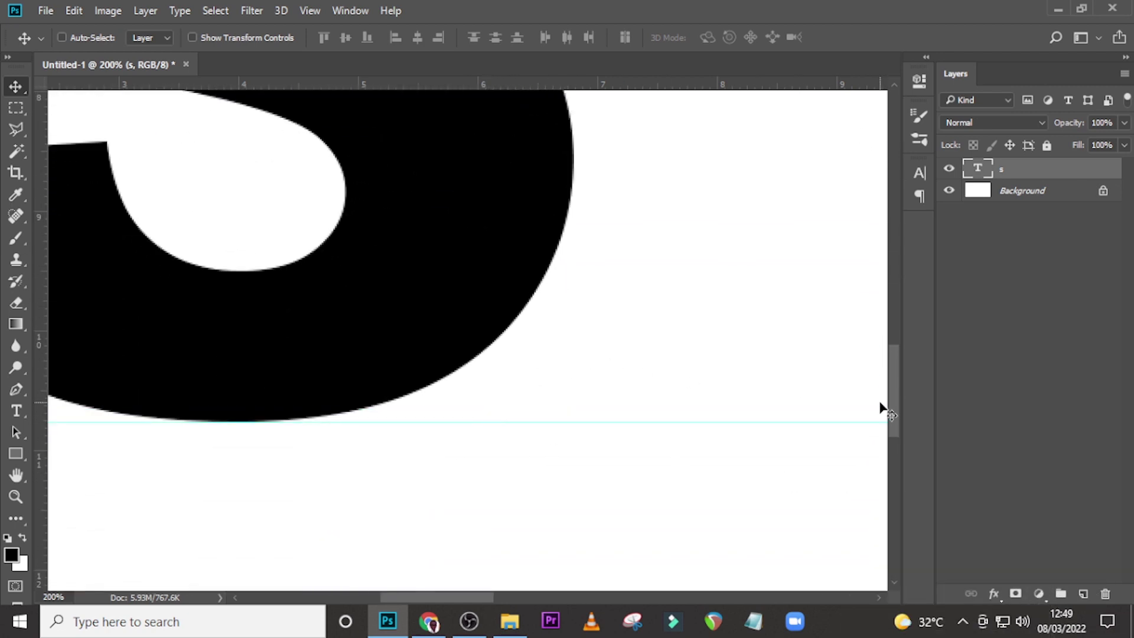
{"action": "left_click_drag", "start_coordinate": [897, 417], "coordinate": [912, 307]}
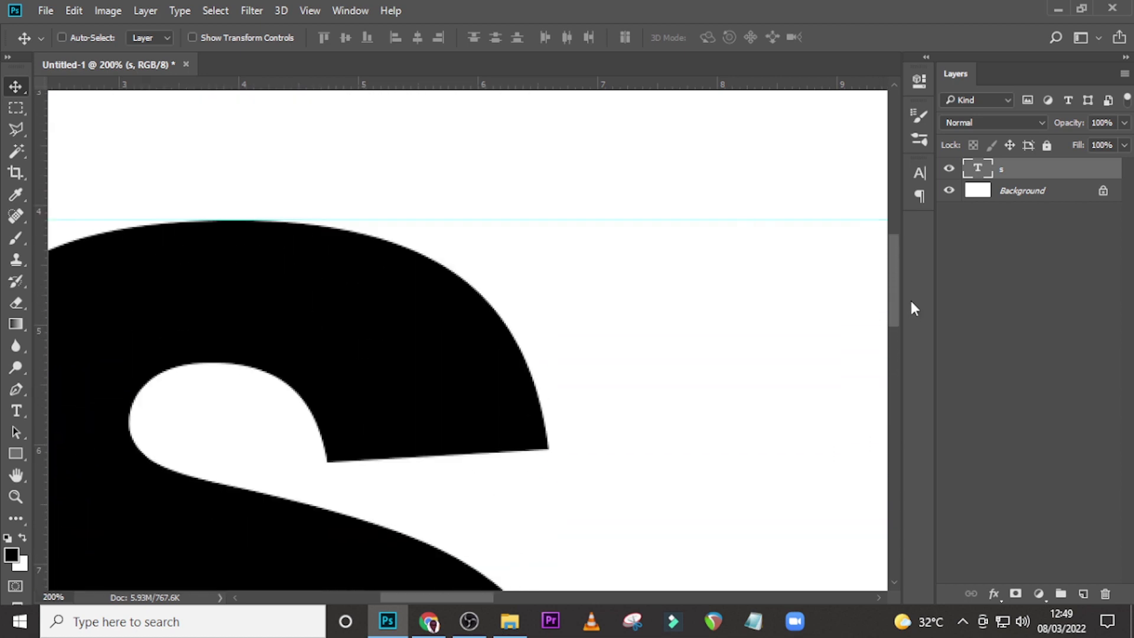
{"action": "key", "text": "ctrl+0"}
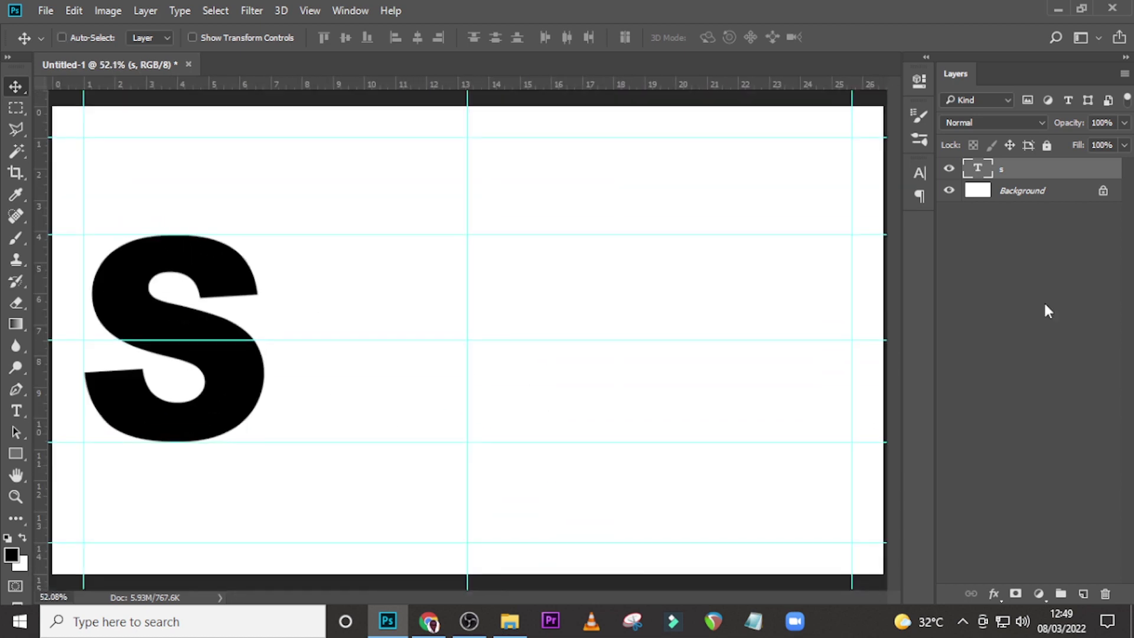
Step: Duplicate the s layer, move the copy right and retype it as P
{"action": "key", "text": "ctrl+j"}
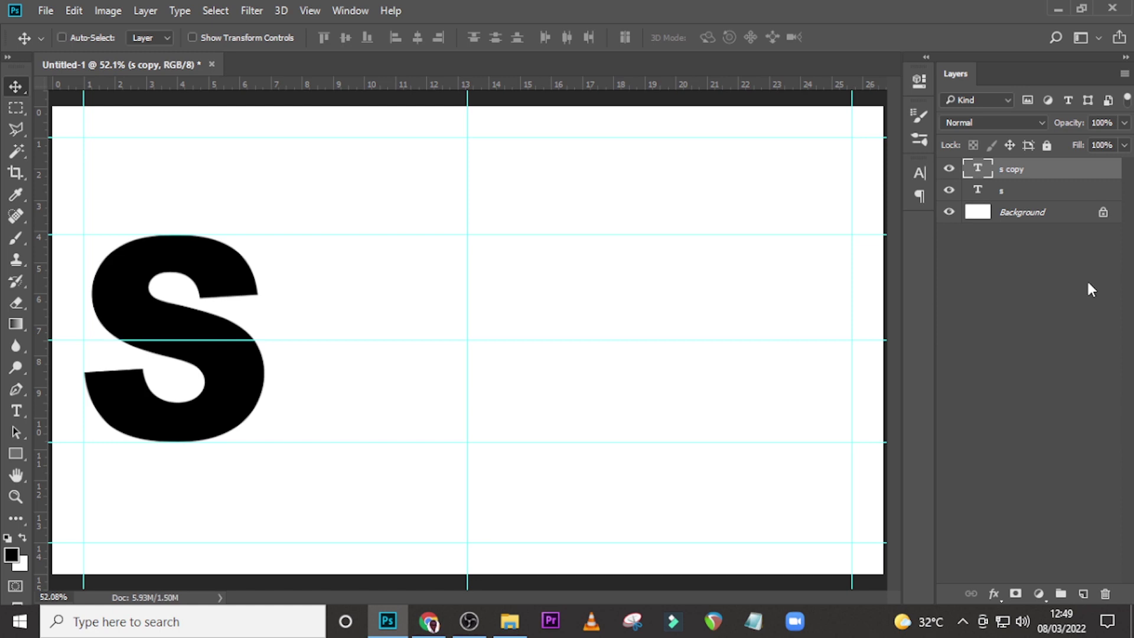
{"action": "left_click_drag", "start_coordinate": [241, 381], "coordinate": [409, 406]}
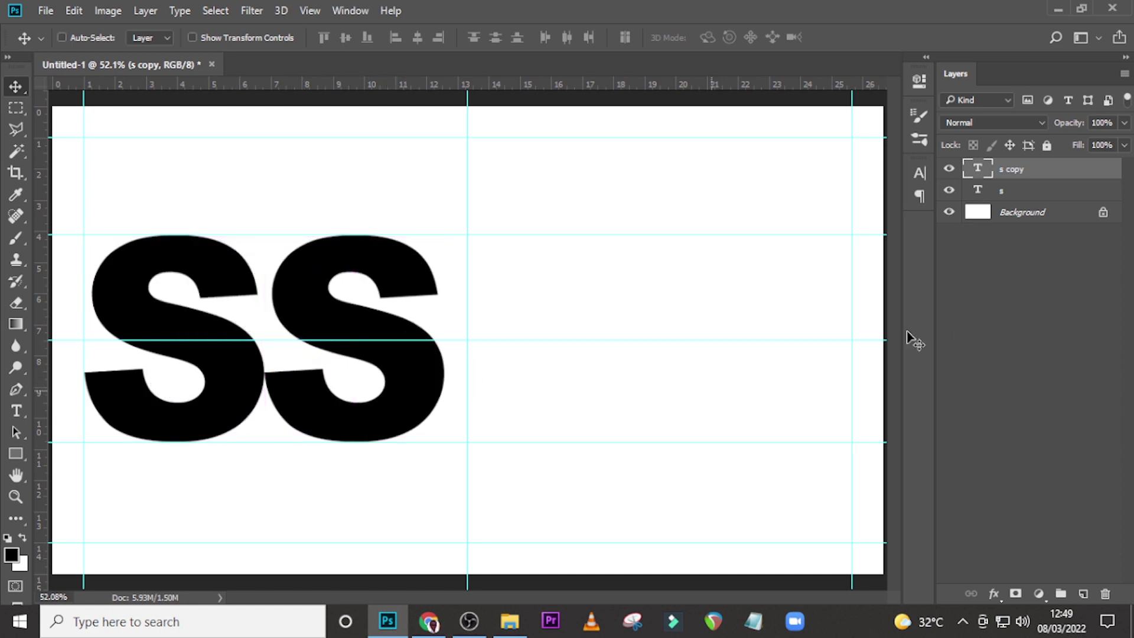
{"action": "double_click", "coordinate": [979, 171]}
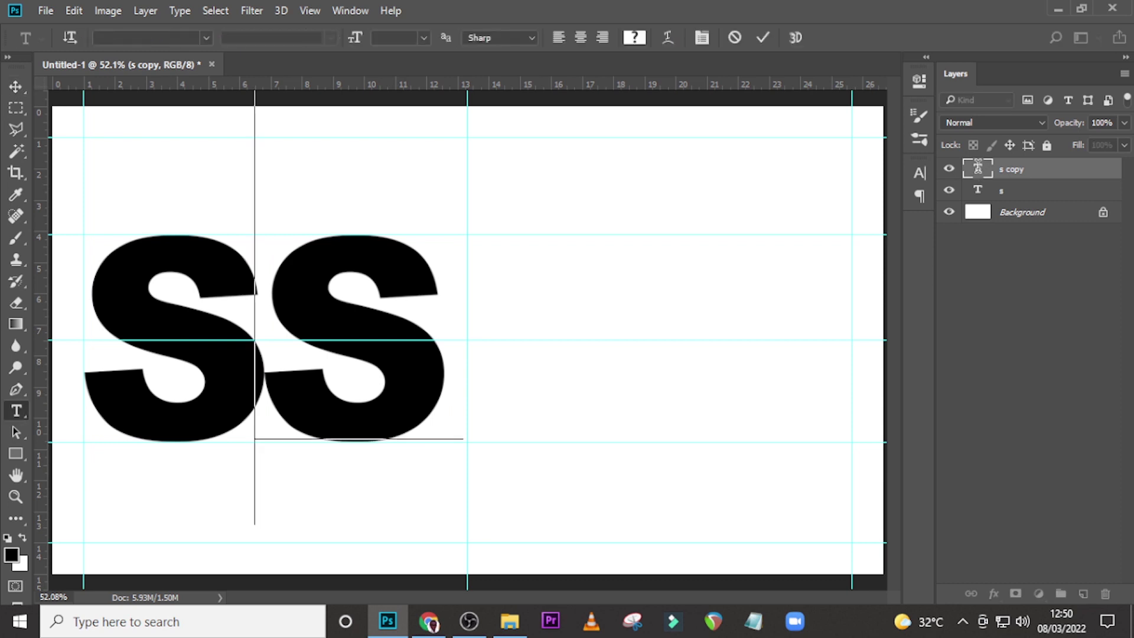
{"action": "type", "text": "p"}
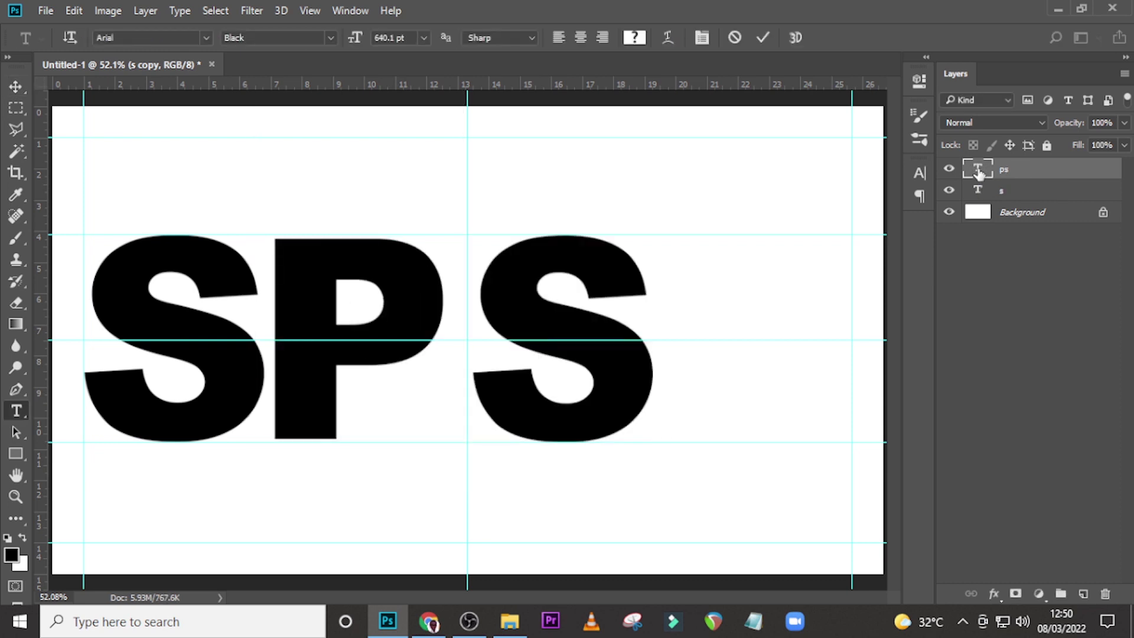
{"action": "key", "text": "Delete"}
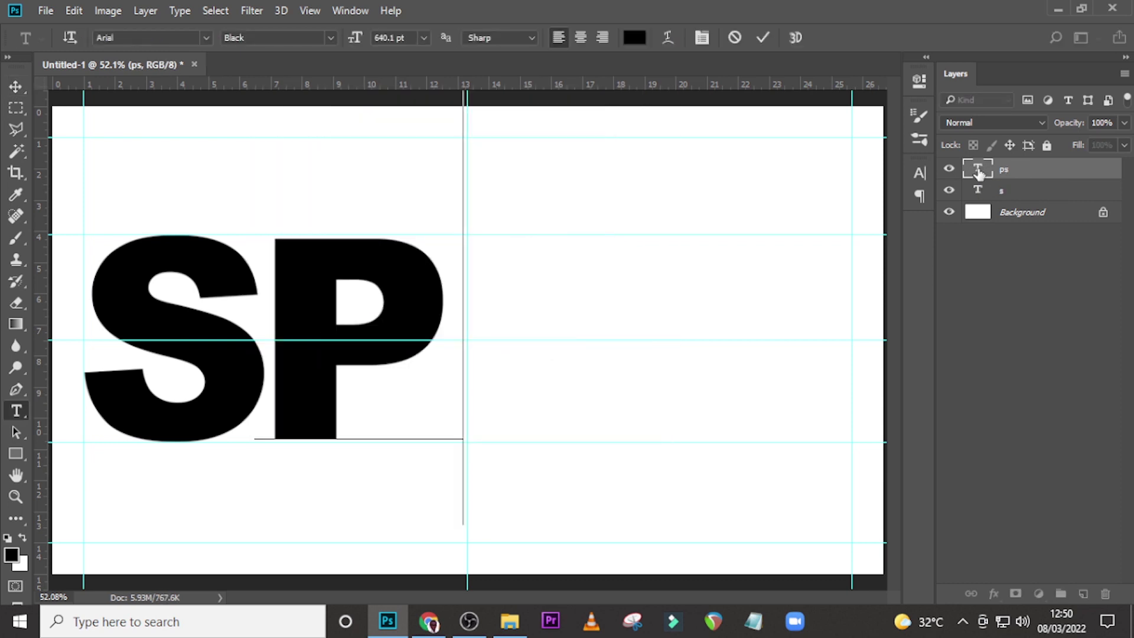
{"action": "key", "text": "ctrl+Return"}
Step: Nudge the P up against the S and place a duplicate P further right
{"action": "key", "text": "v"}
{"action": "key", "text": "shift+Left"}
{"action": "key", "text": "shift+Left"}
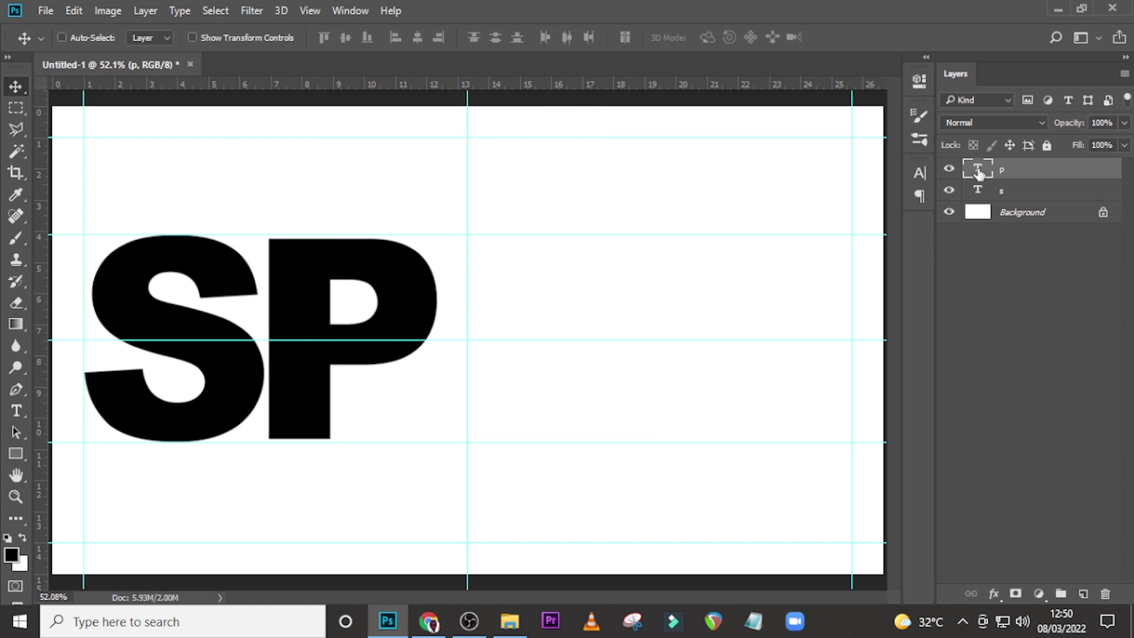
{"action": "key", "text": "shift+Left"}
{"action": "key", "text": "shift+Left"}
{"action": "key", "text": "ctrl+j"}
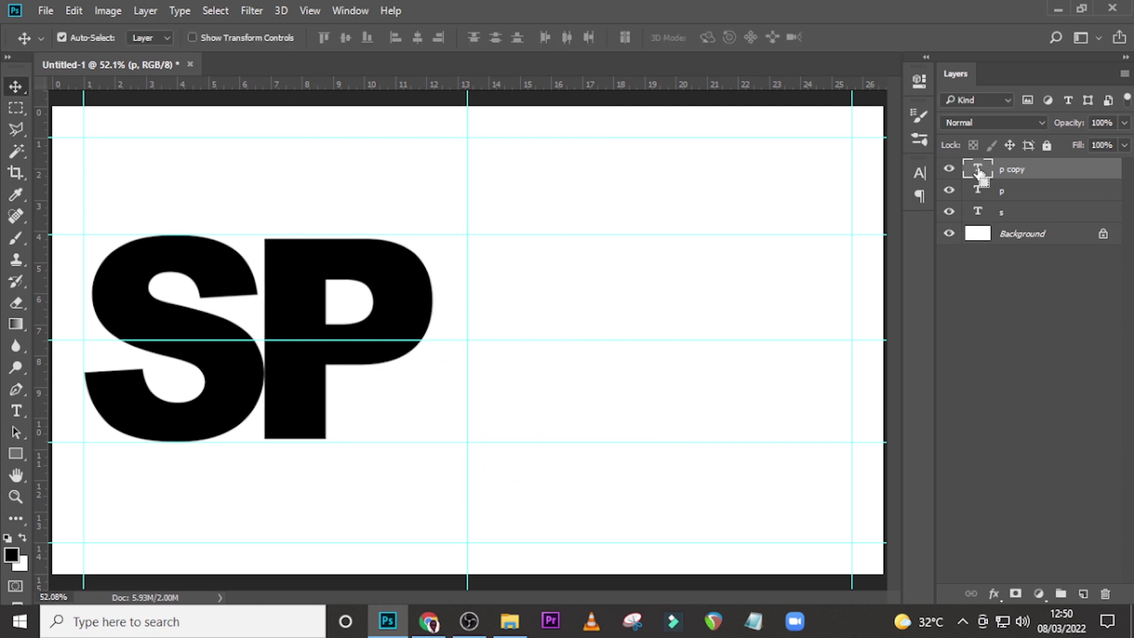
{"action": "left_click_drag", "start_coordinate": [356, 292], "coordinate": [524, 294]}
Step: Retype the copied P as A and nudge it slightly left
{"action": "double_click", "coordinate": [976, 169]}
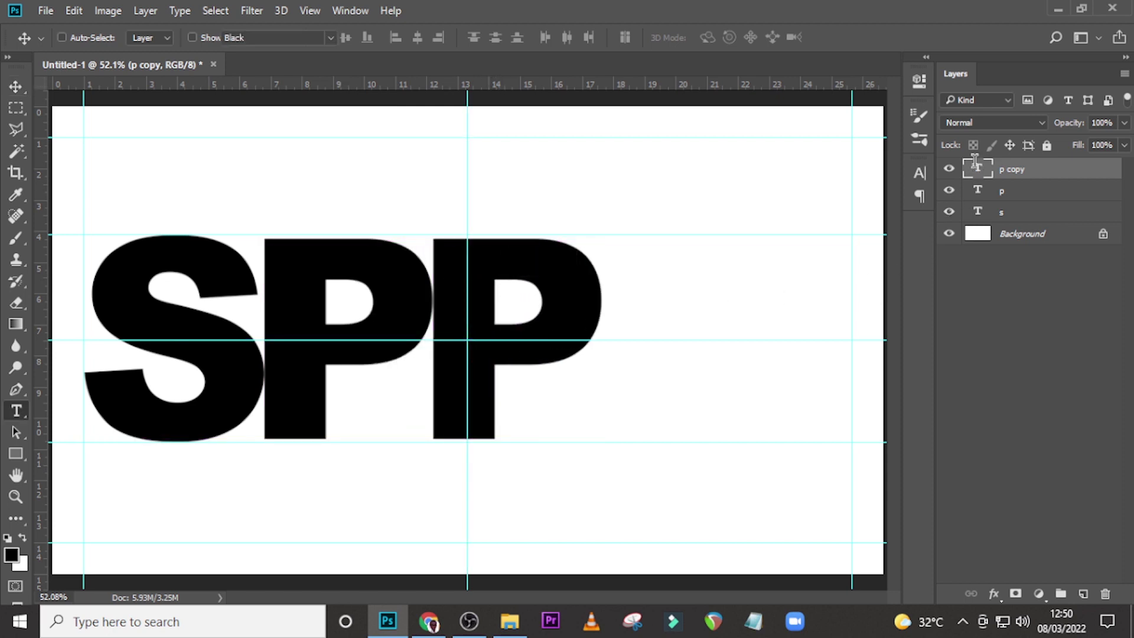
{"action": "type", "text": "a"}
{"action": "key", "text": "ctrl+Return"}
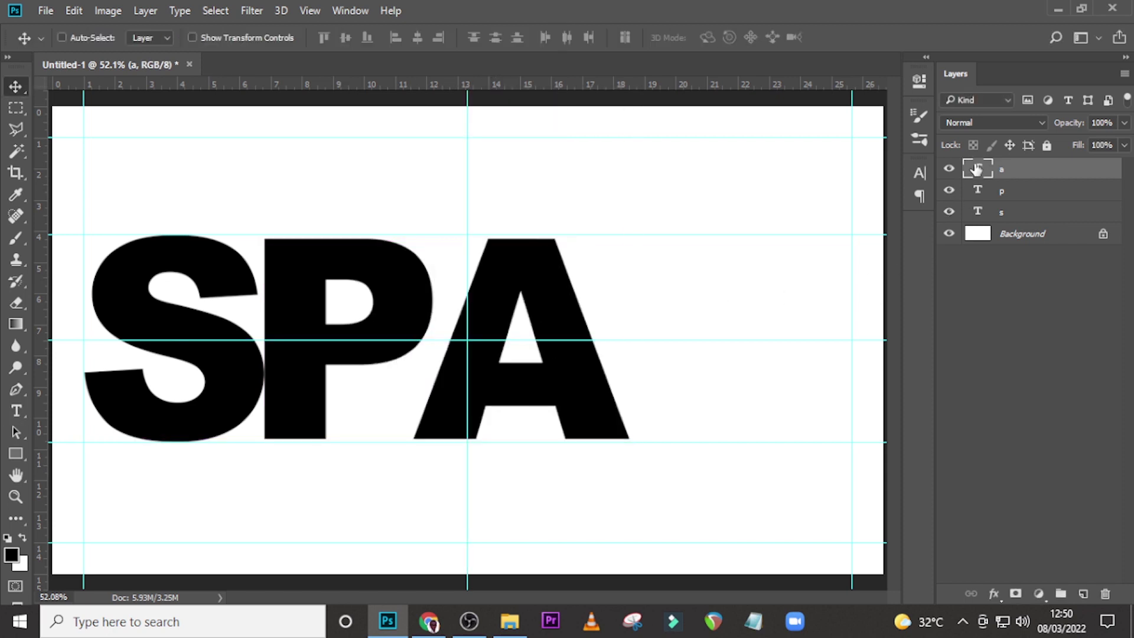
{"action": "key", "text": "shift+Left"}
{"action": "key", "text": "shift+Left"}
{"action": "key", "text": "shift+Left"}
{"action": "key", "text": "shift+Left"}
{"action": "key", "text": "shift+Left"}
{"action": "key", "text": "shift+Left"}
{"action": "key", "text": "shift+Left"}
{"action": "key", "text": "shift+Left"}
{"action": "key", "text": "shift+Left"}
{"action": "key", "text": "shift+Left"}
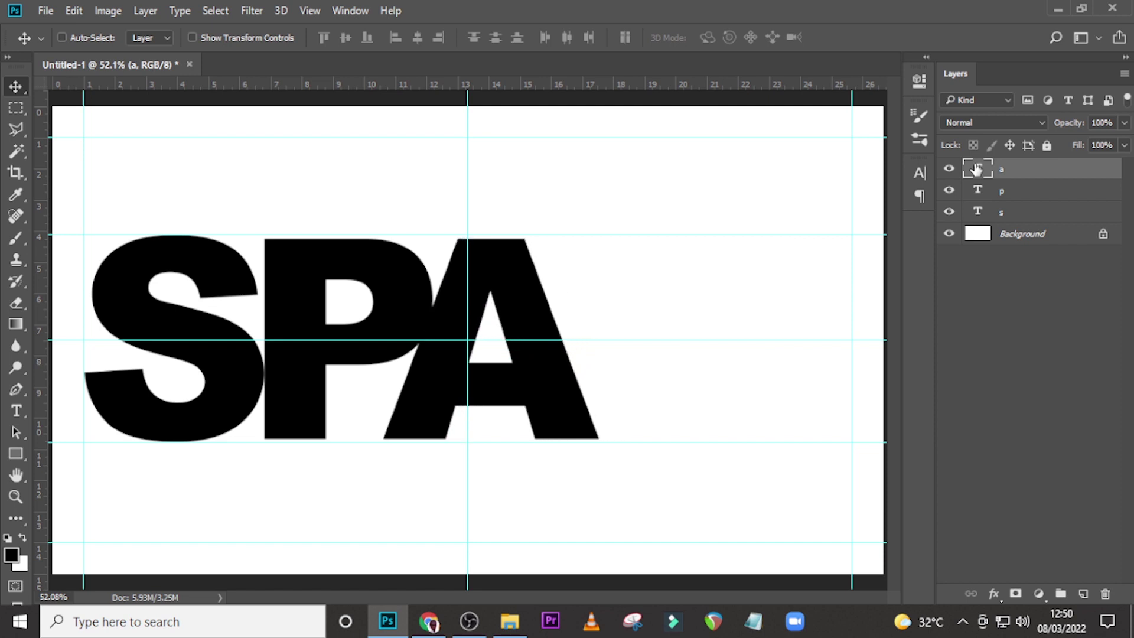
Step: Duplicate the A, move the copy right and retype it as C
{"action": "key", "text": "ctrl+j"}
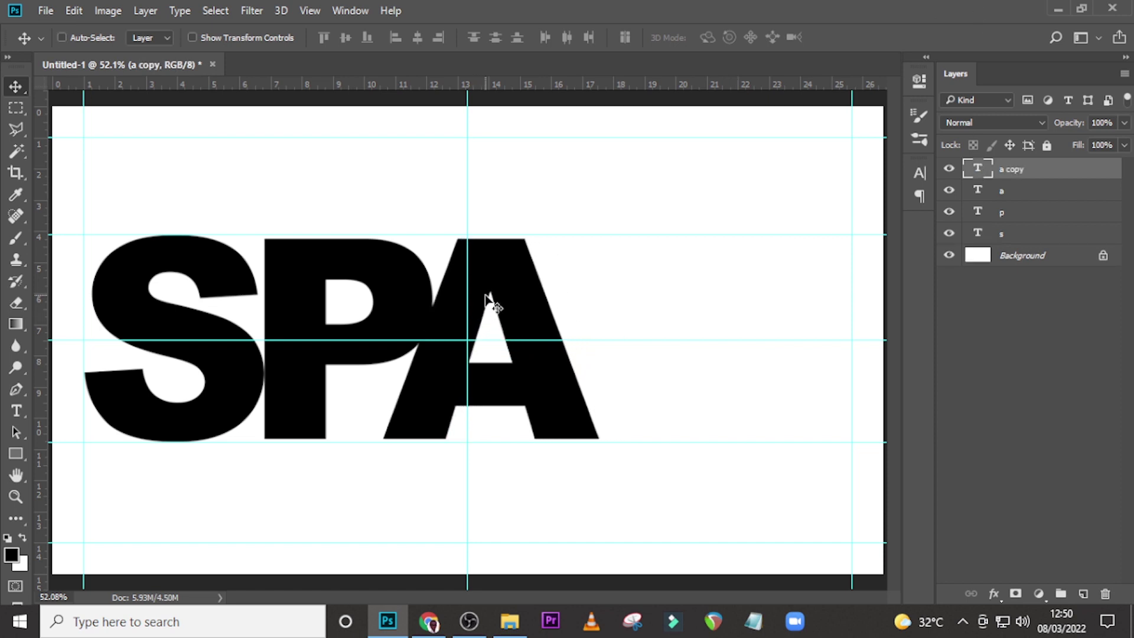
{"action": "left_click_drag", "start_coordinate": [489, 301], "coordinate": [674, 288]}
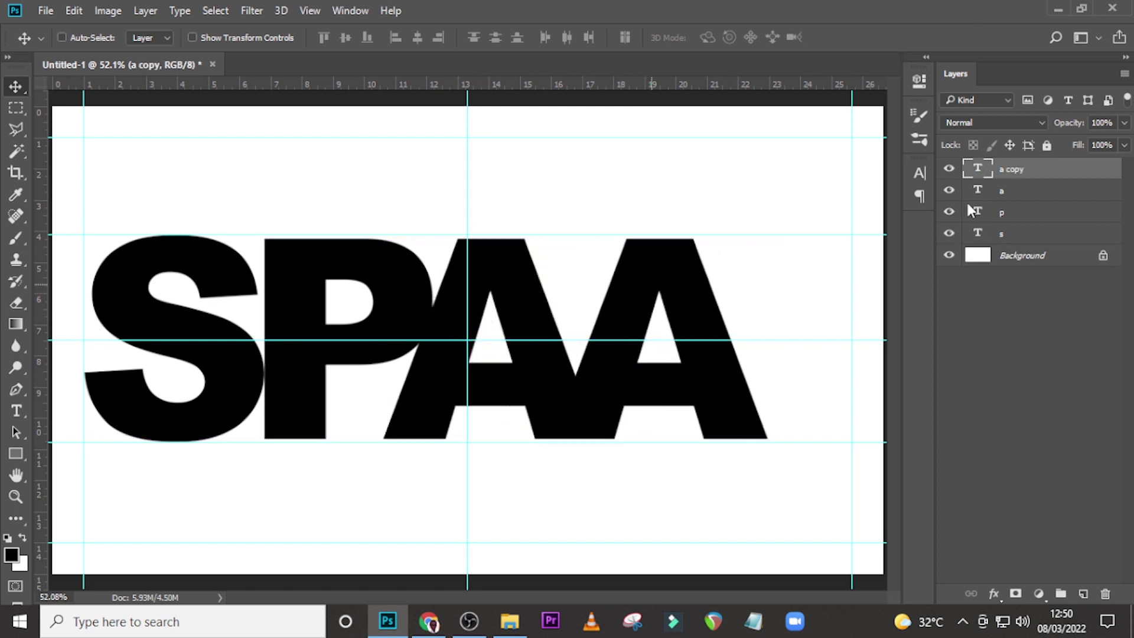
{"action": "double_click", "coordinate": [978, 169]}
{"action": "type", "text": "c"}
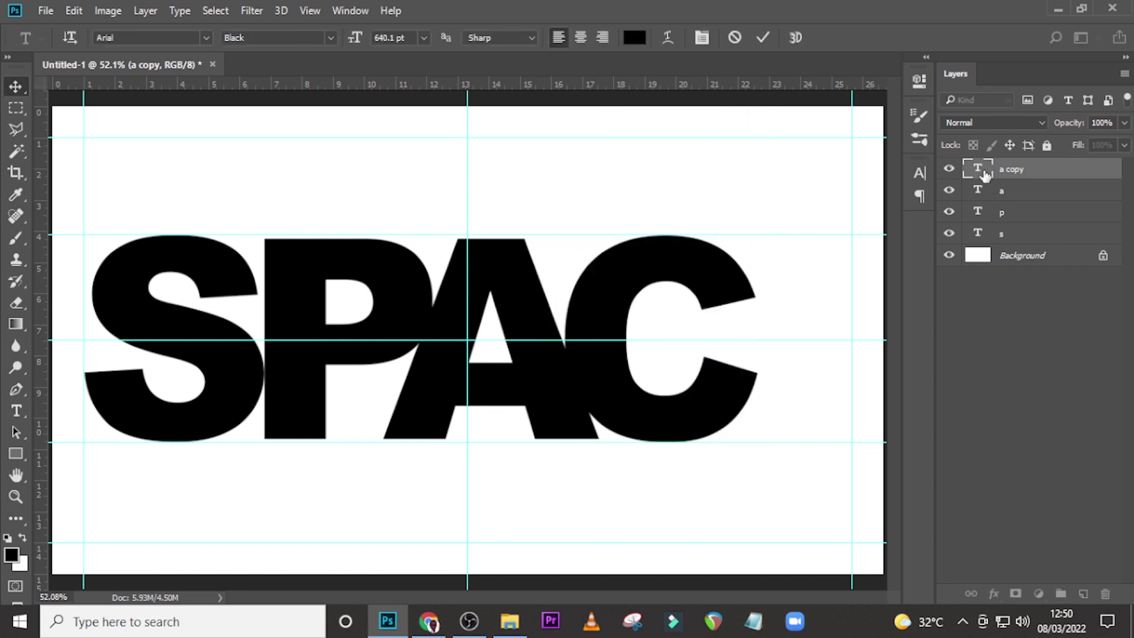
{"action": "key", "text": "ctrl+Return"}
Step: Duplicate the C, move the copy right, retype it as E and nudge it left
{"action": "key", "text": "ctrl+j"}
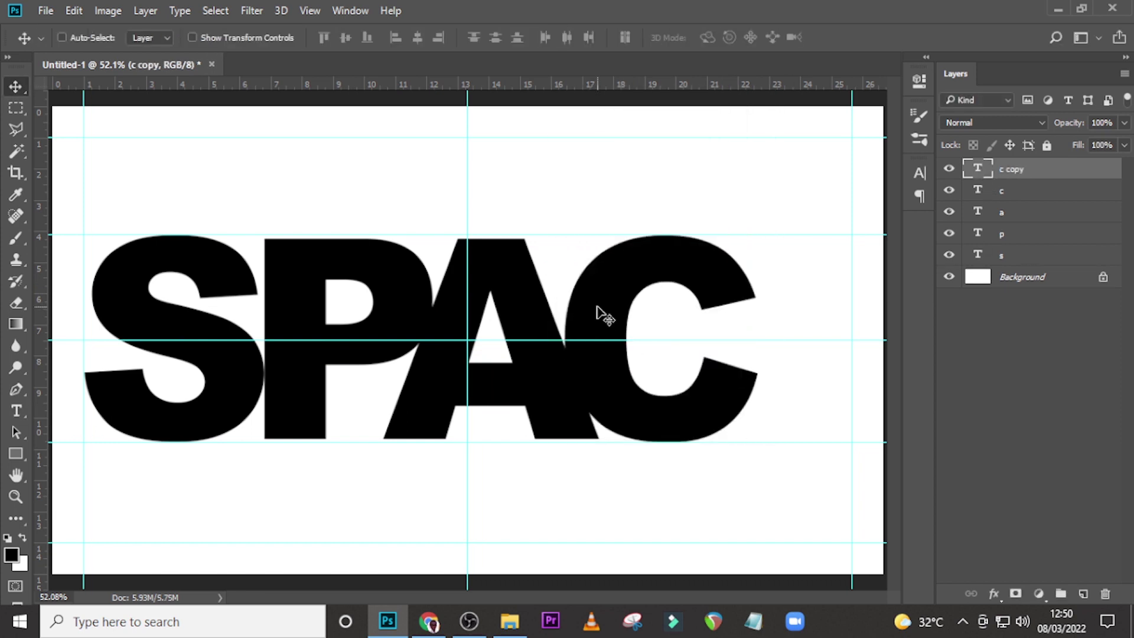
{"action": "left_click_drag", "start_coordinate": [598, 310], "coordinate": [790, 325]}
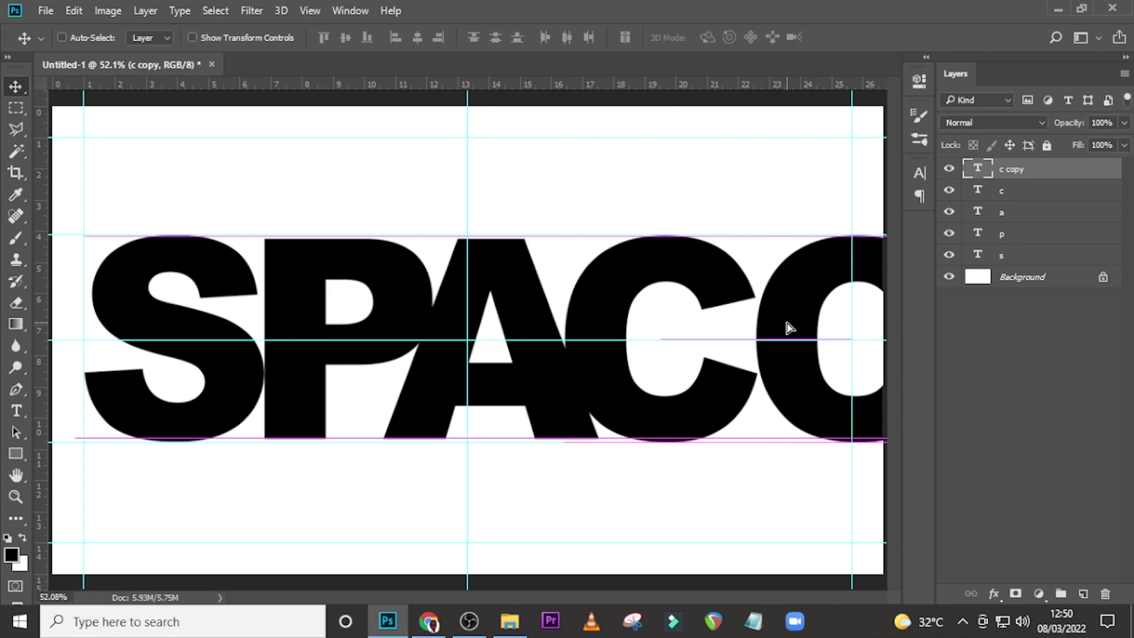
{"action": "double_click", "coordinate": [977, 171]}
{"action": "type", "text": "e"}
{"action": "key", "text": "ctrl+Return"}
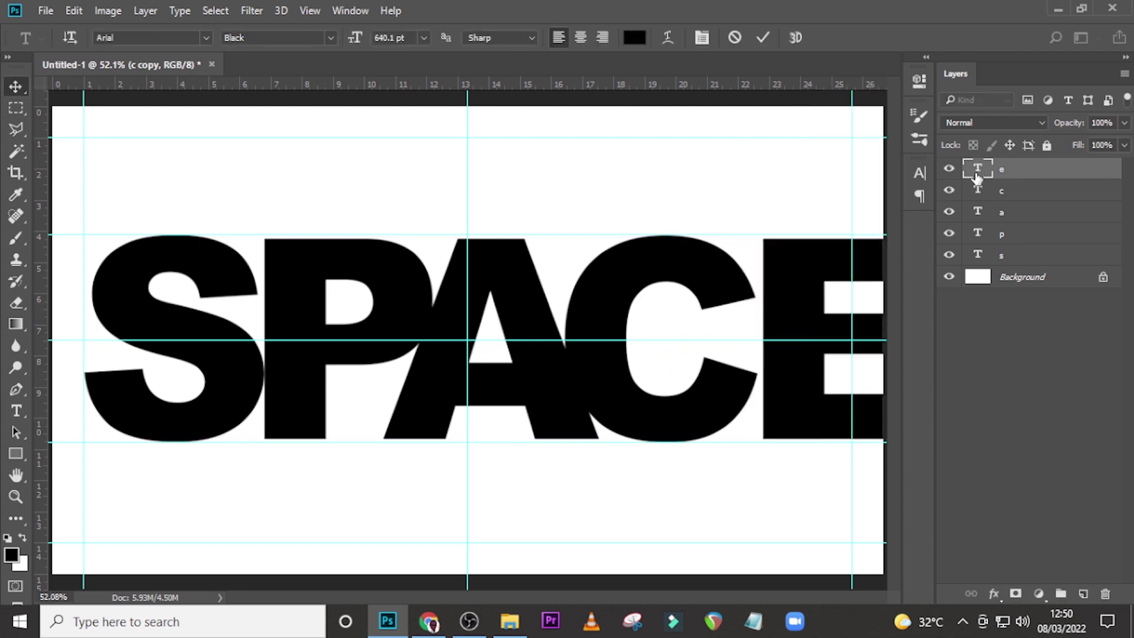
{"action": "key", "text": "Left"}
{"action": "key", "text": "Left"}
{"action": "key", "text": "Left"}
{"action": "key", "text": "Left"}
{"action": "key", "text": "Left"}
{"action": "key", "text": "Left"}
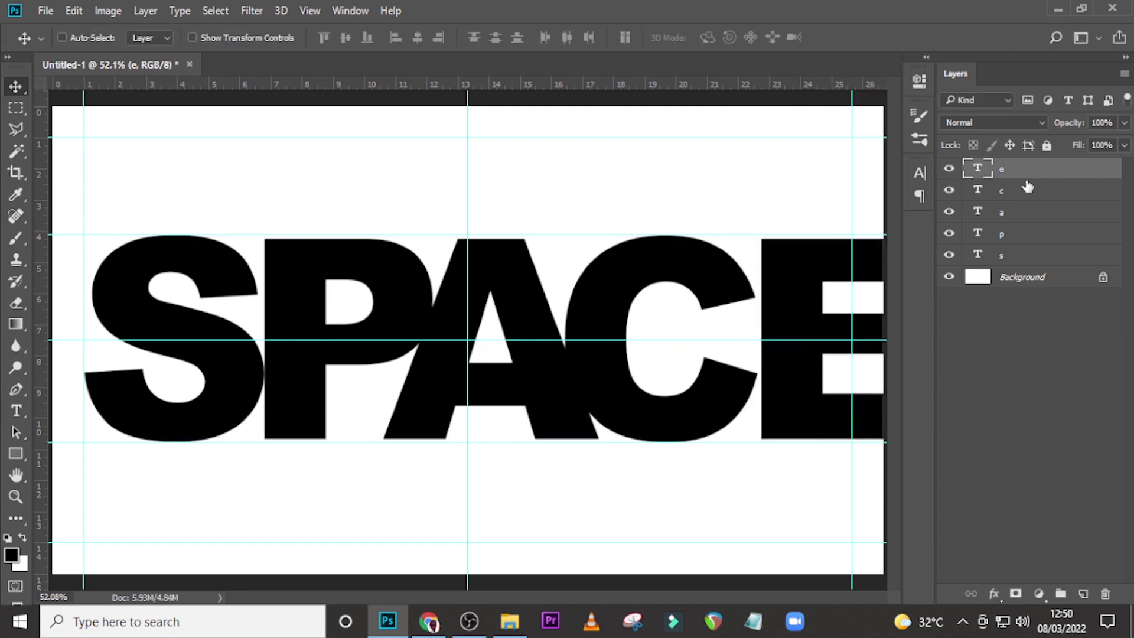
Step: Select all five letter layers and nudge them left together
{"action": "left_click", "coordinate": [1020, 197], "text": "ctrl"}
{"action": "left_click", "coordinate": [1012, 213], "text": "ctrl"}
{"action": "left_click", "coordinate": [1009, 235], "text": "ctrl"}
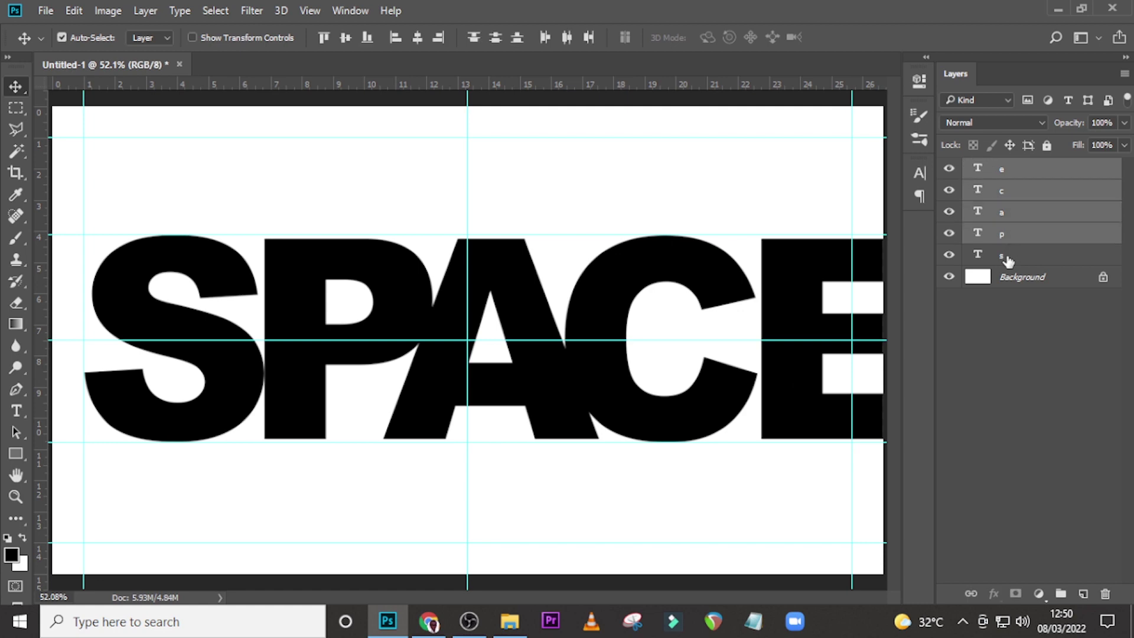
{"action": "left_click", "coordinate": [1007, 256], "text": "ctrl"}
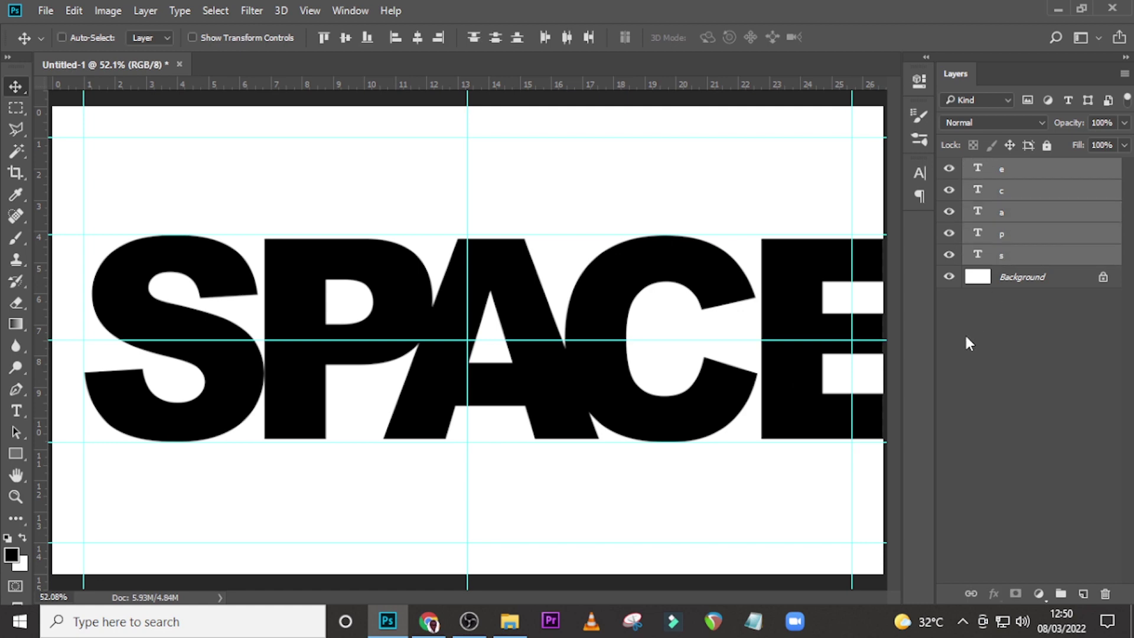
{"action": "key", "text": "shift+Left"}
{"action": "key", "text": "shift+Left"}
{"action": "key", "text": "shift+Left"}
{"action": "key", "text": "shift+Left"}
{"action": "key", "text": "shift+Left"}
{"action": "key", "text": "shift+Left"}
{"action": "key", "text": "shift+Left"}
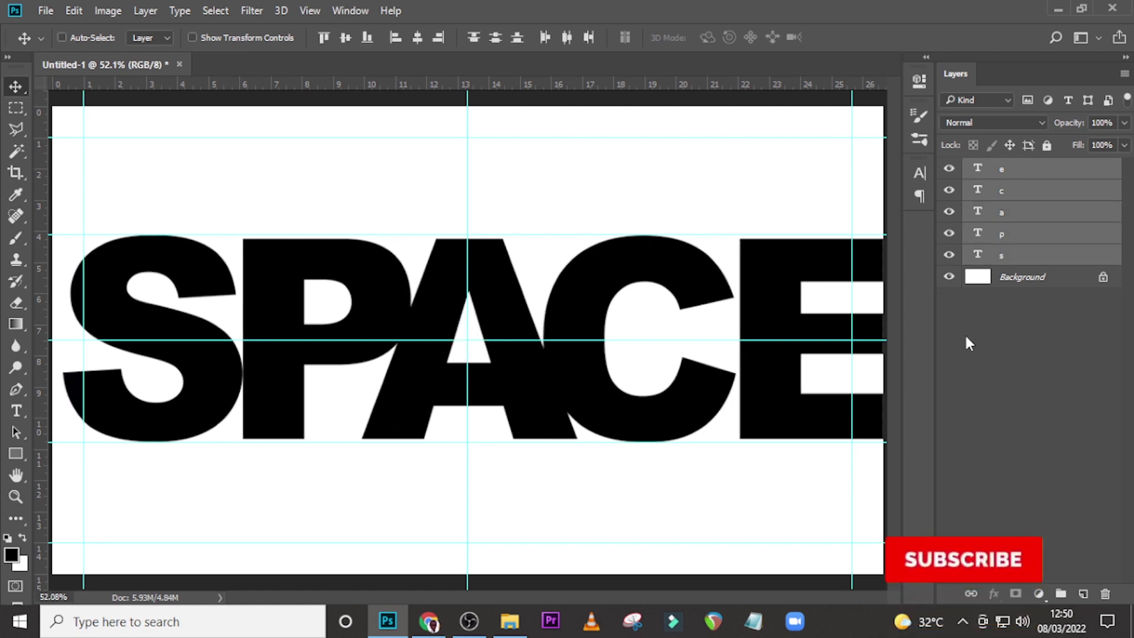
{"action": "key", "text": "shift+Left"}
{"action": "key", "text": "shift+Left"}
{"action": "key", "text": "shift+Left"}
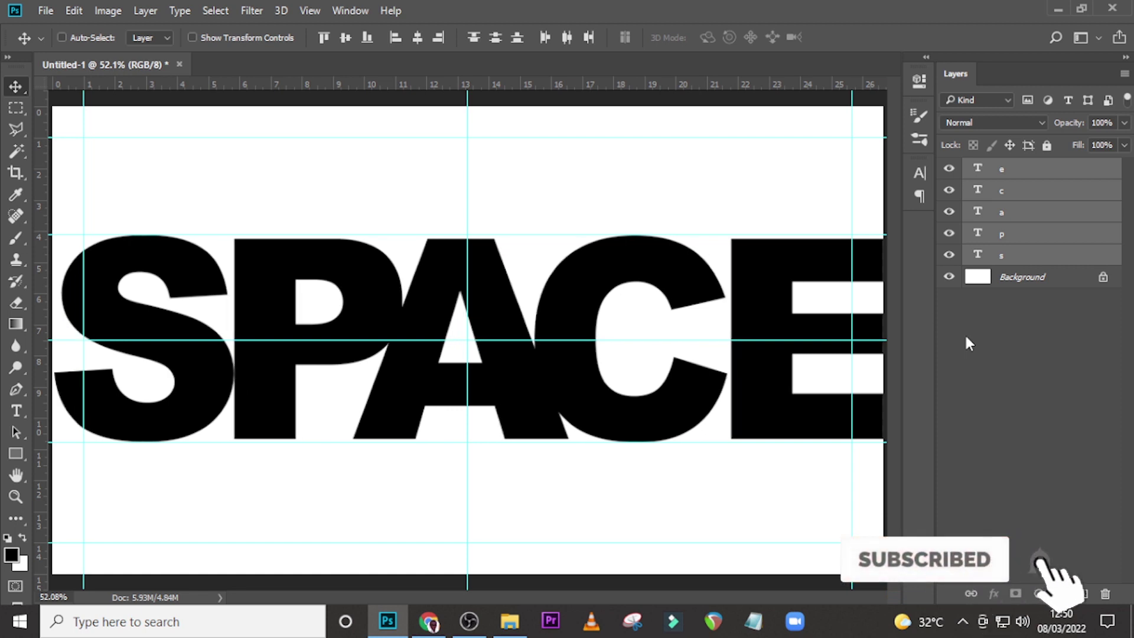
{"action": "key", "text": "ctrl+minus"}
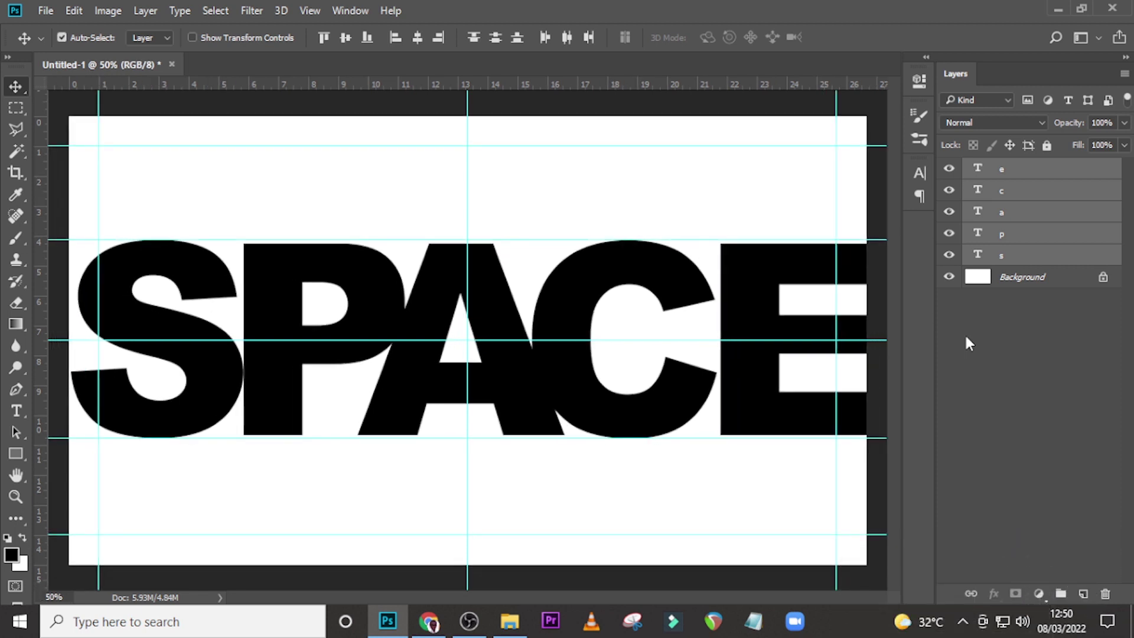
Step: Scale the SPACE letters together to 82.88% and shift the word right
{"action": "key", "text": "ctrl+t"}
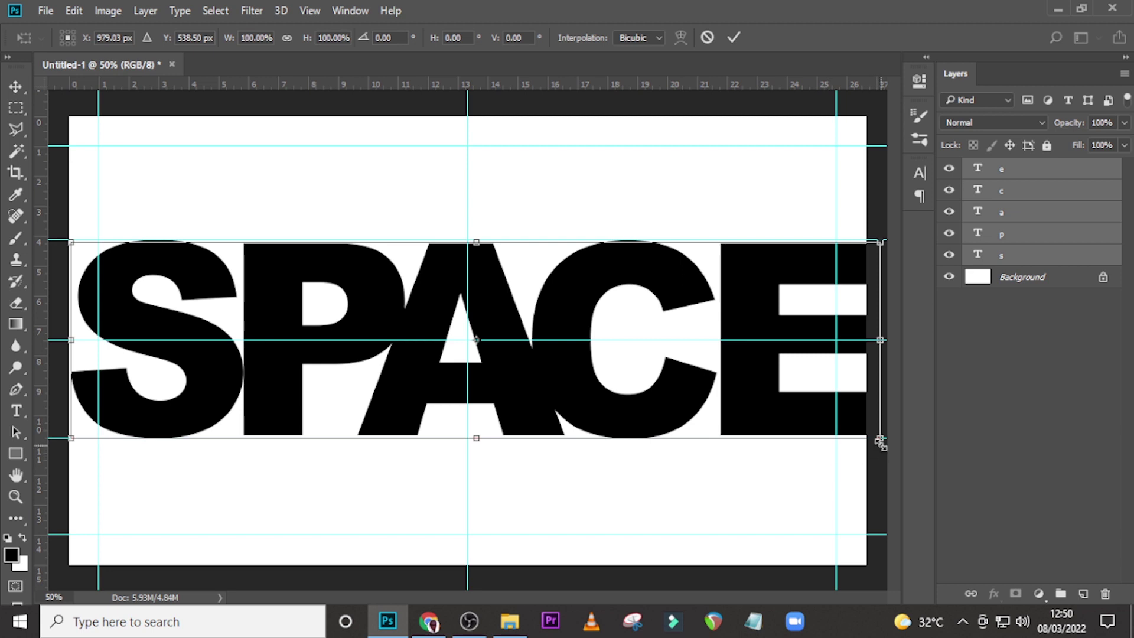
{"action": "left_click_drag", "start_coordinate": [878, 438], "coordinate": [748, 390]}
{"action": "left_click_drag", "start_coordinate": [650, 347], "coordinate": [704, 350]}
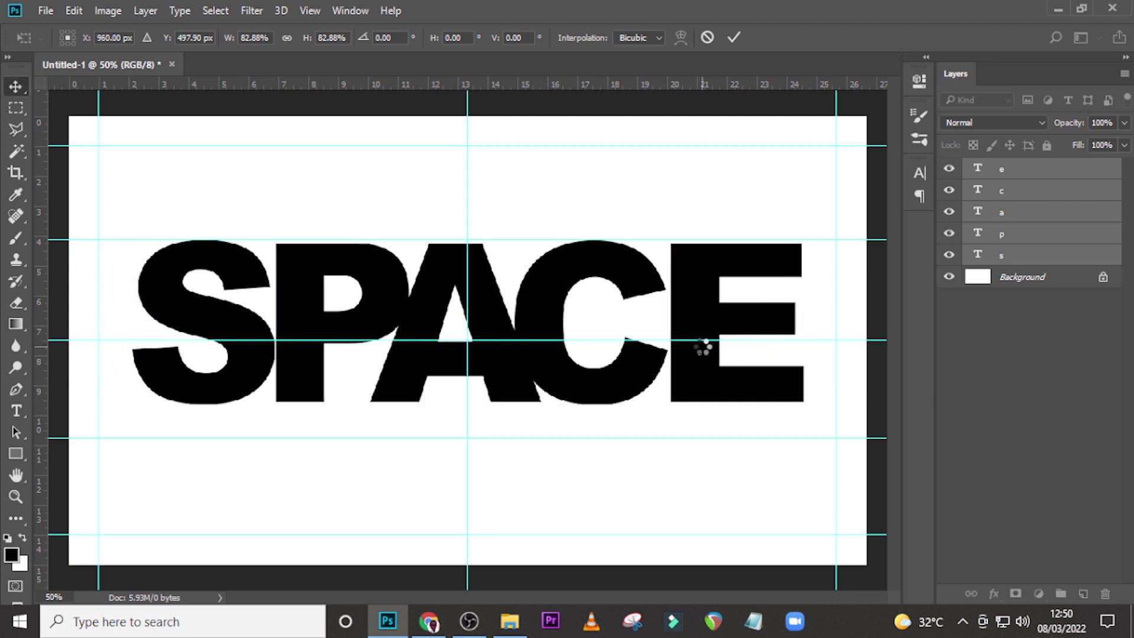
{"action": "key", "text": "ctrl+plus"}
{"action": "key", "text": "Return"}
{"action": "key", "text": "ctrl+plus"}
{"action": "key", "text": "ctrl+plus"}
{"action": "key", "text": "ctrl+plus"}
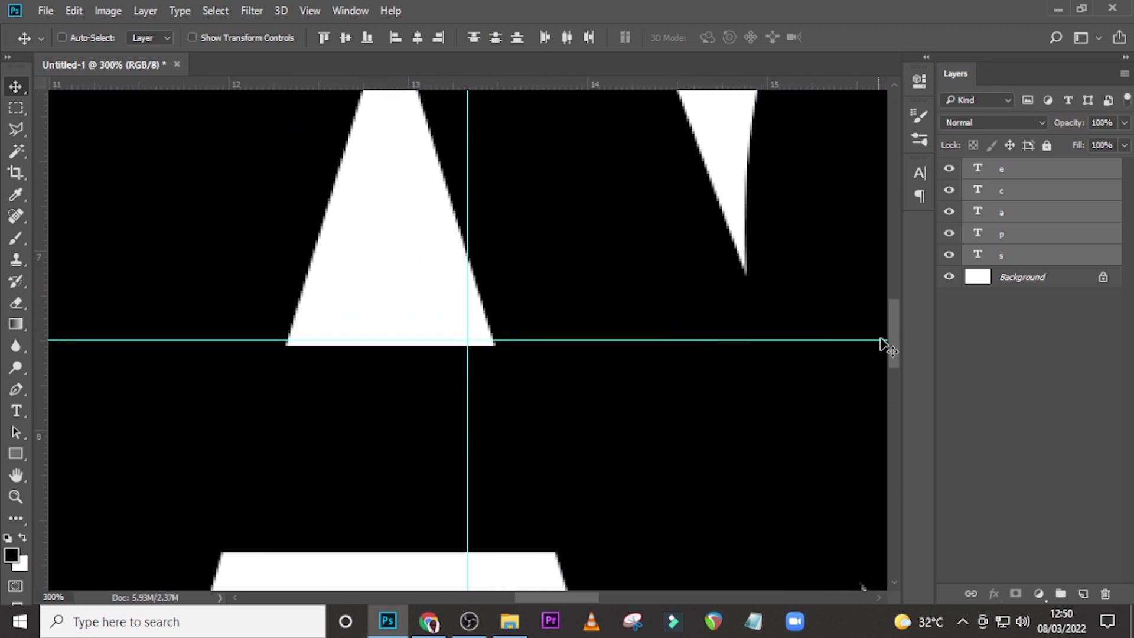
Step: Snap the horizontal guides to the top and bottom edges of the resized SPACE letters, then hide them
{"action": "left_click_drag", "start_coordinate": [894, 342], "coordinate": [898, 292]}
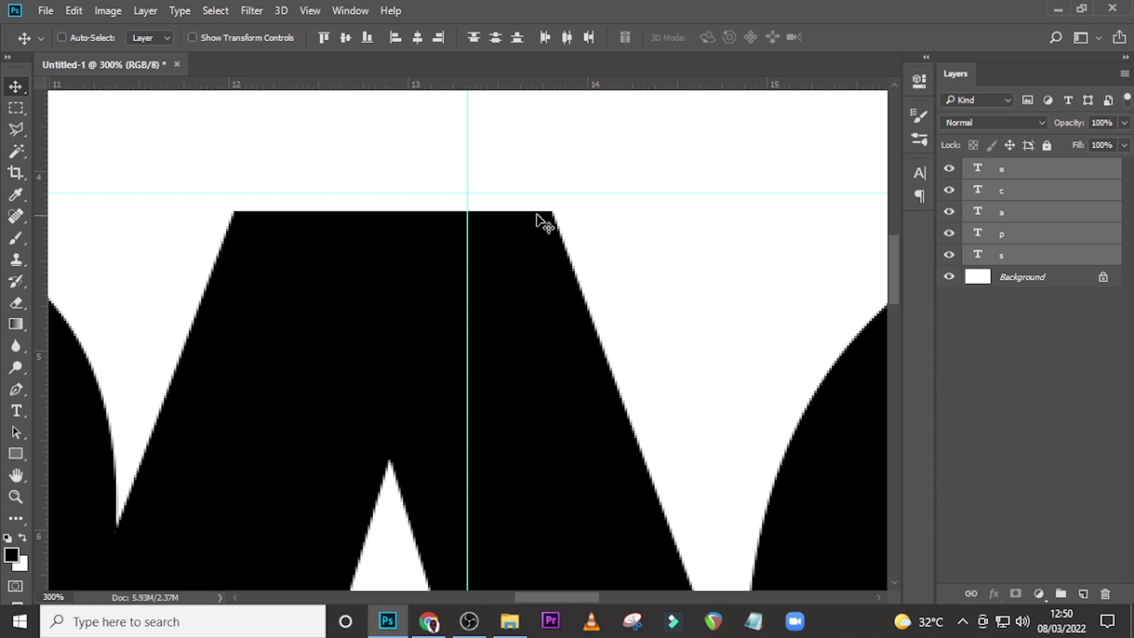
{"action": "left_click_drag", "start_coordinate": [578, 199], "coordinate": [583, 211]}
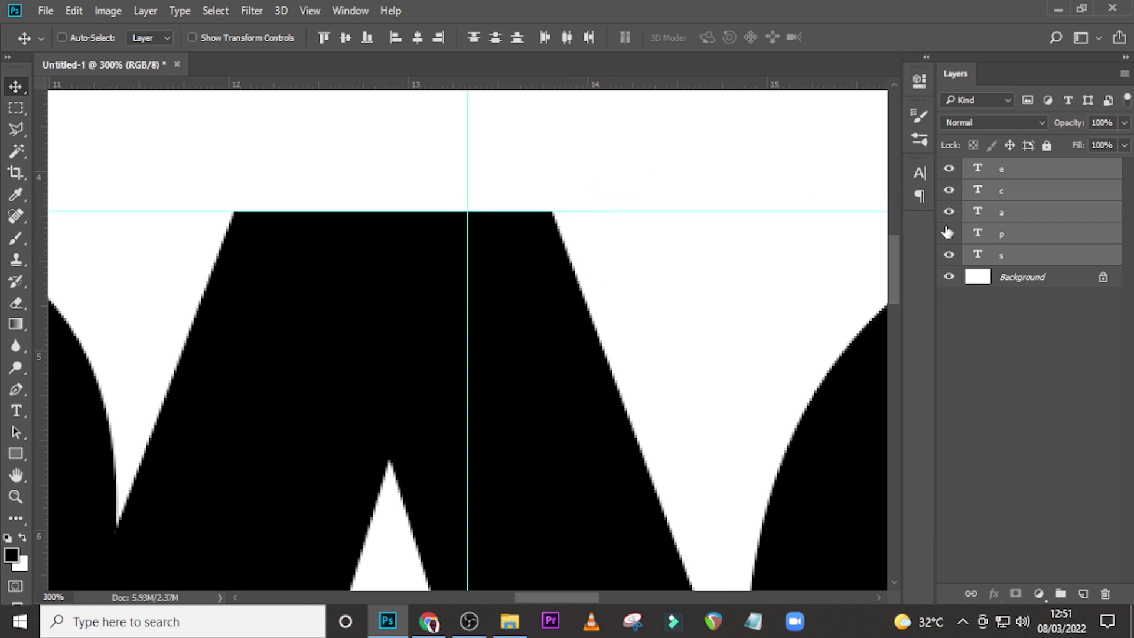
{"action": "left_click_drag", "start_coordinate": [892, 269], "coordinate": [883, 402]}
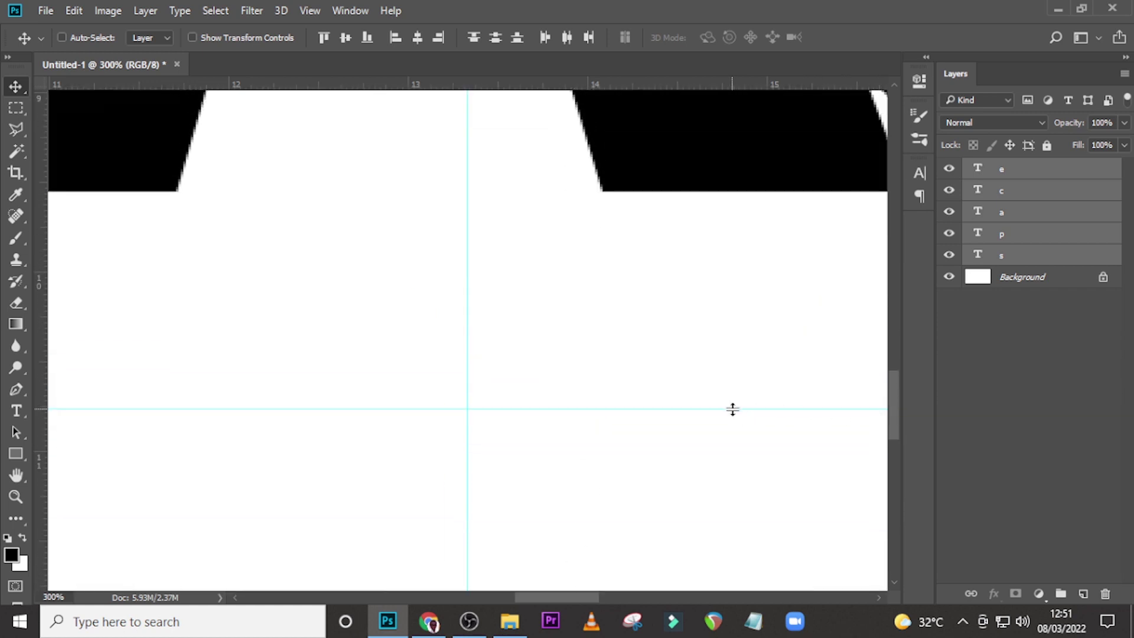
{"action": "left_click_drag", "start_coordinate": [733, 409], "coordinate": [766, 197]}
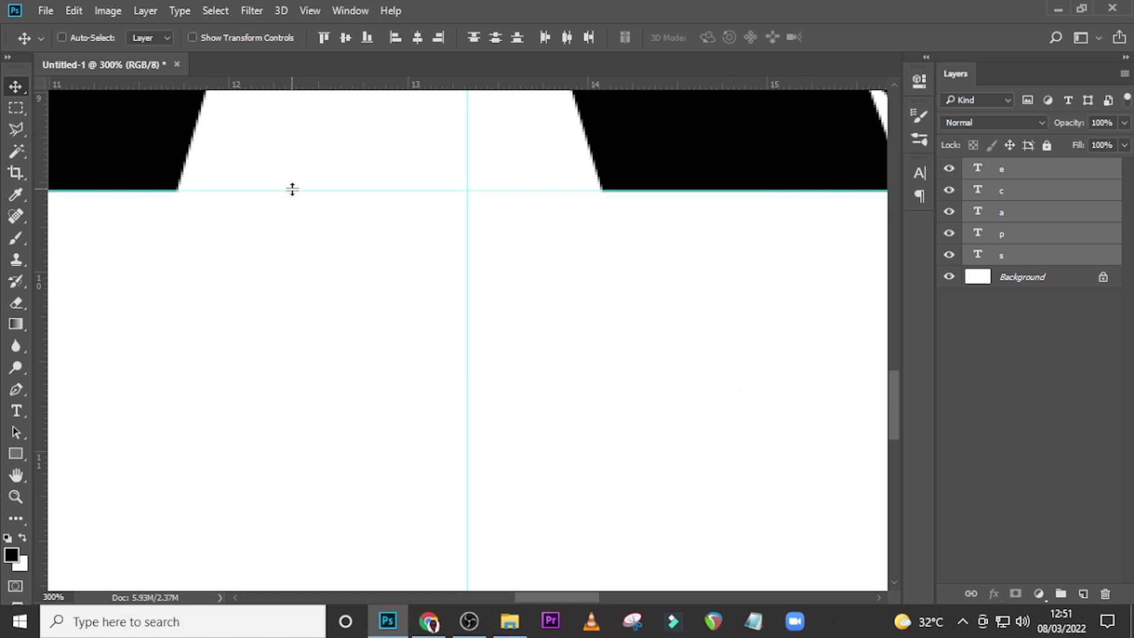
{"action": "key", "text": "ctrl+plus"}
{"action": "scroll", "coordinate": [323, 173], "scroll_direction": "up", "scroll_amount": 2}
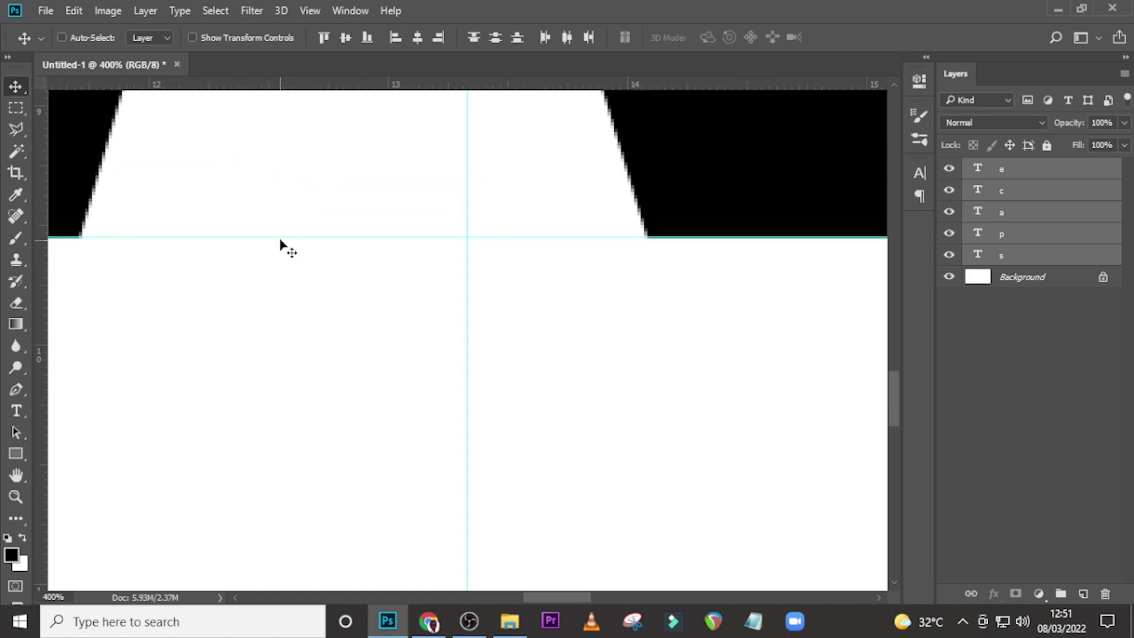
{"action": "left_click_drag", "start_coordinate": [284, 236], "coordinate": [323, 237]}
{"action": "key", "text": "ctrl+plus"}
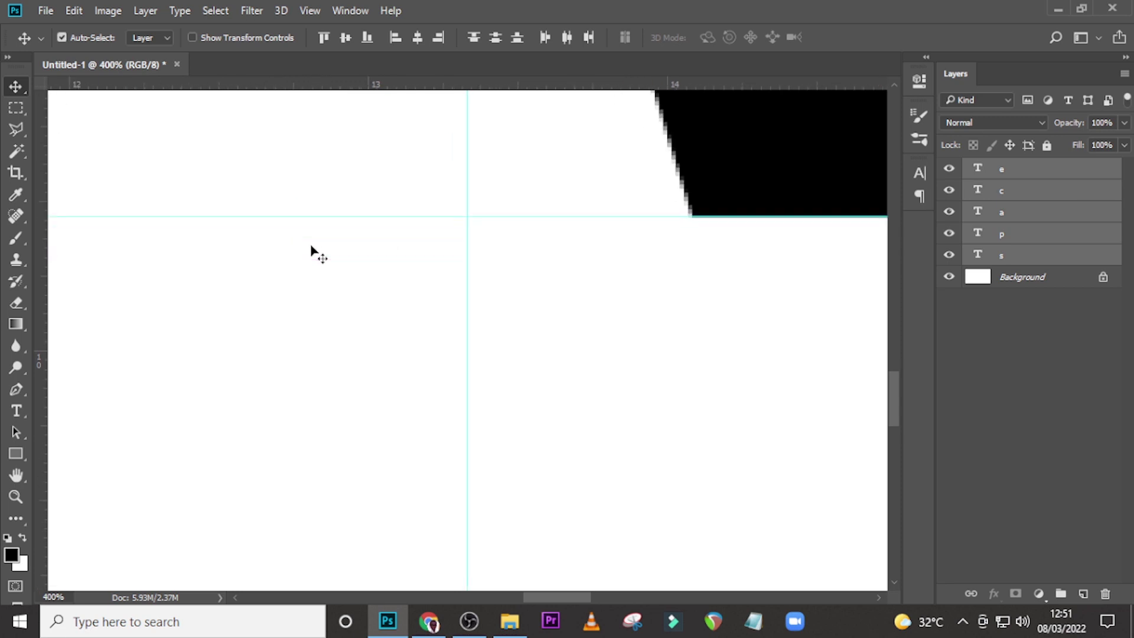
{"action": "key", "text": "ctrl+0"}
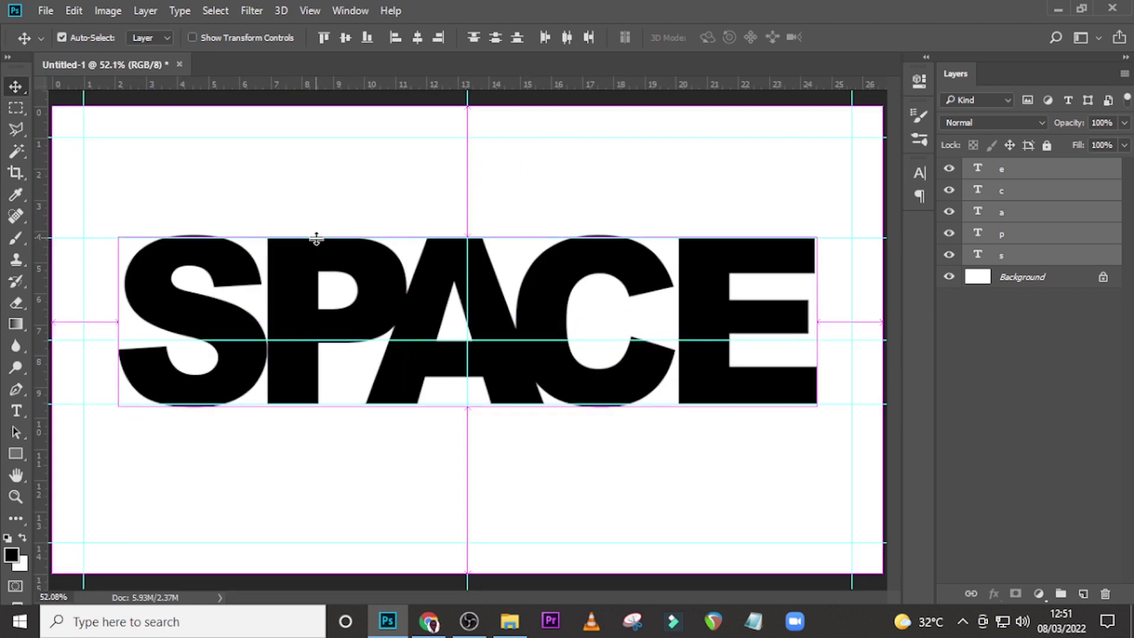
{"action": "key", "text": "ctrl+semicolon"}
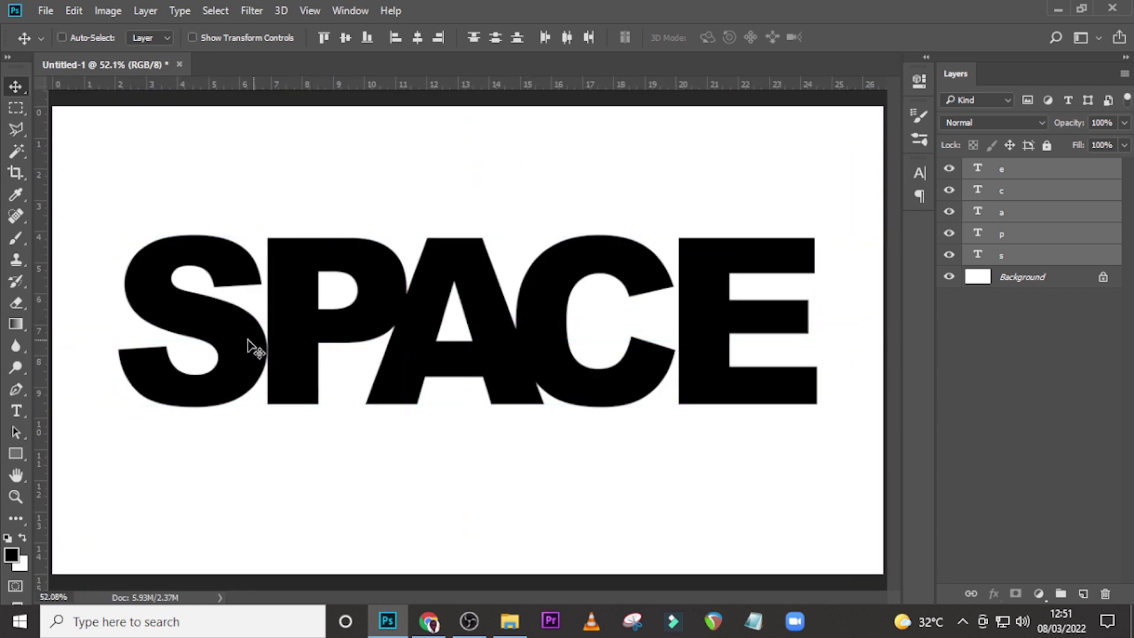
Step: Draw a black Rectangle 1 over the P's bowl and stack it just below the p layer
{"action": "left_click", "coordinate": [1000, 241]}
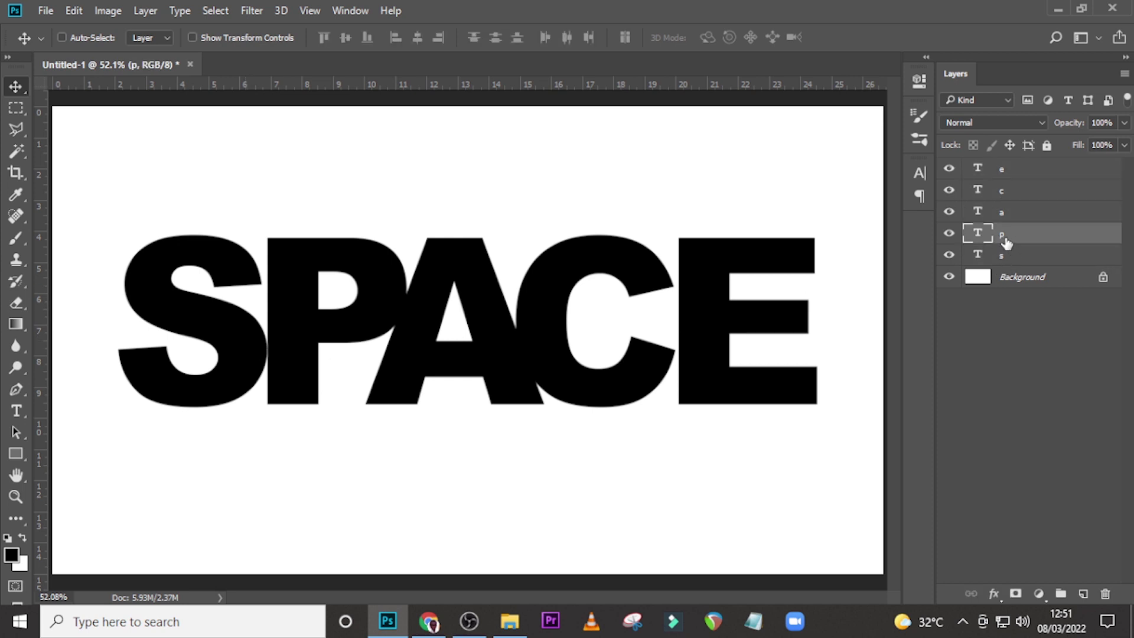
{"action": "left_click", "coordinate": [15, 453]}
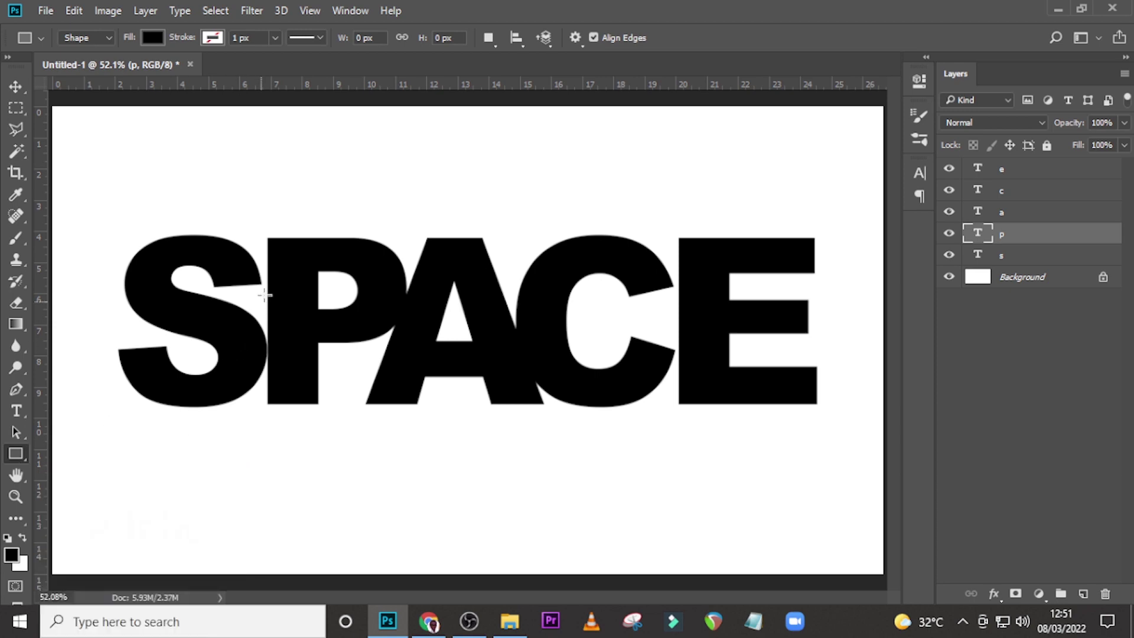
{"action": "left_click_drag", "start_coordinate": [299, 261], "coordinate": [377, 320]}
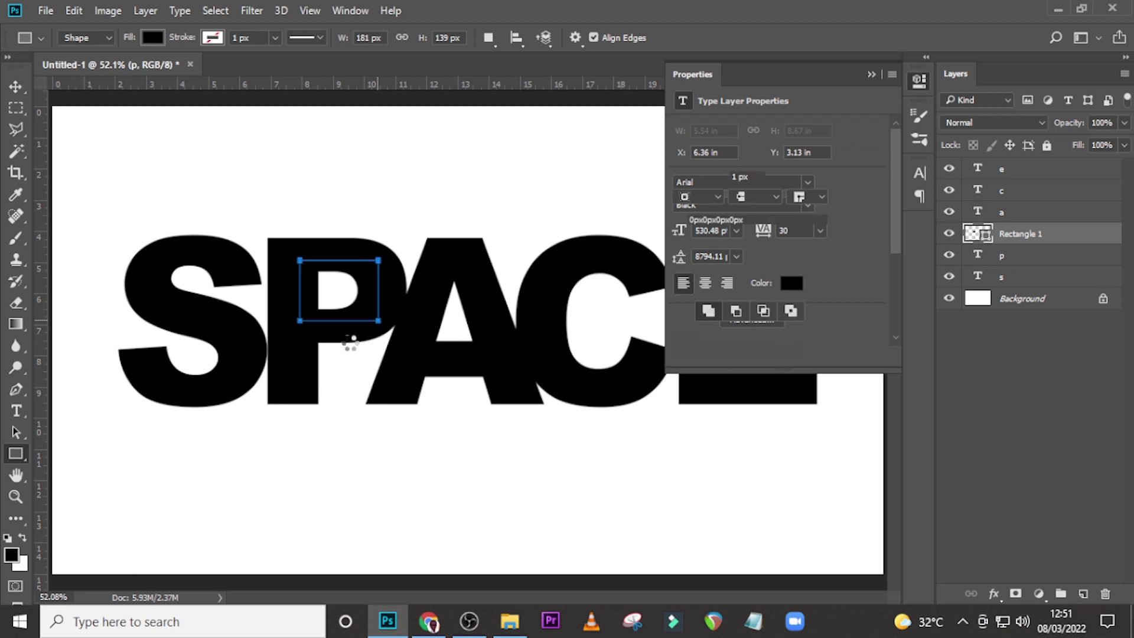
{"action": "left_click", "coordinate": [152, 38]}
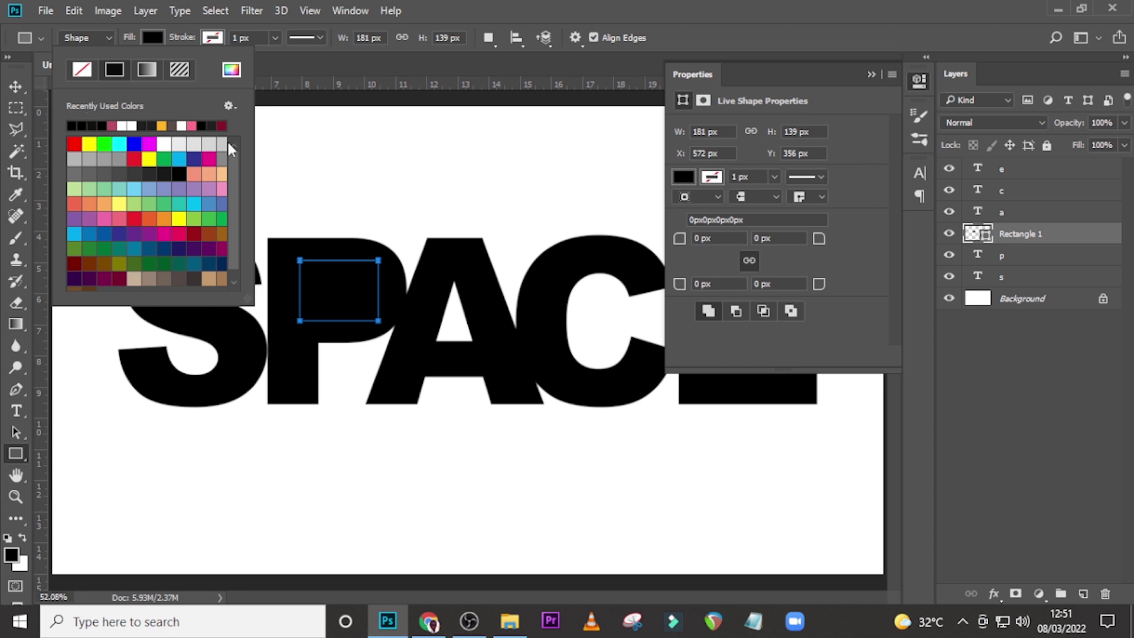
{"action": "left_click", "coordinate": [643, 42]}
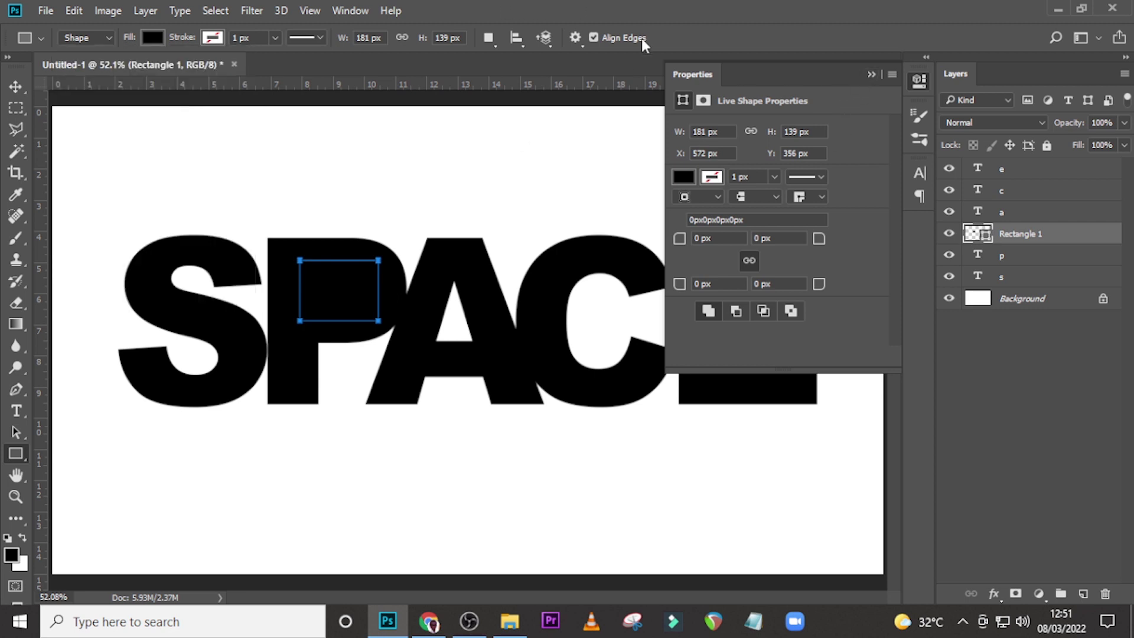
{"action": "left_click", "coordinate": [872, 75]}
{"action": "left_click_drag", "start_coordinate": [1032, 242], "coordinate": [1023, 257]}
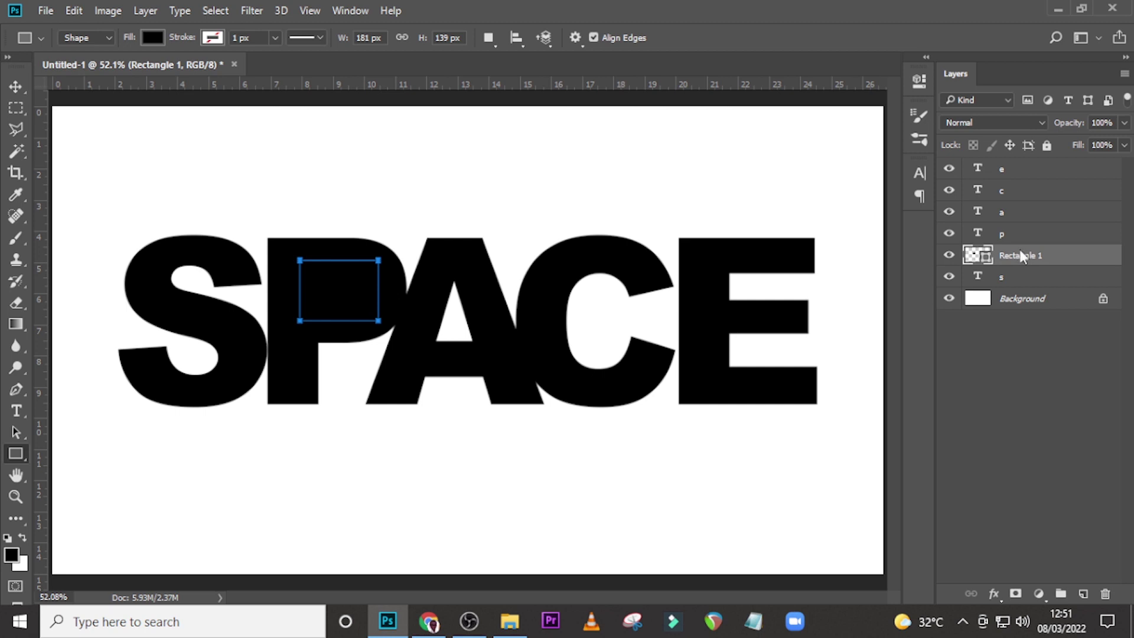
{"action": "left_click", "coordinate": [980, 236]}
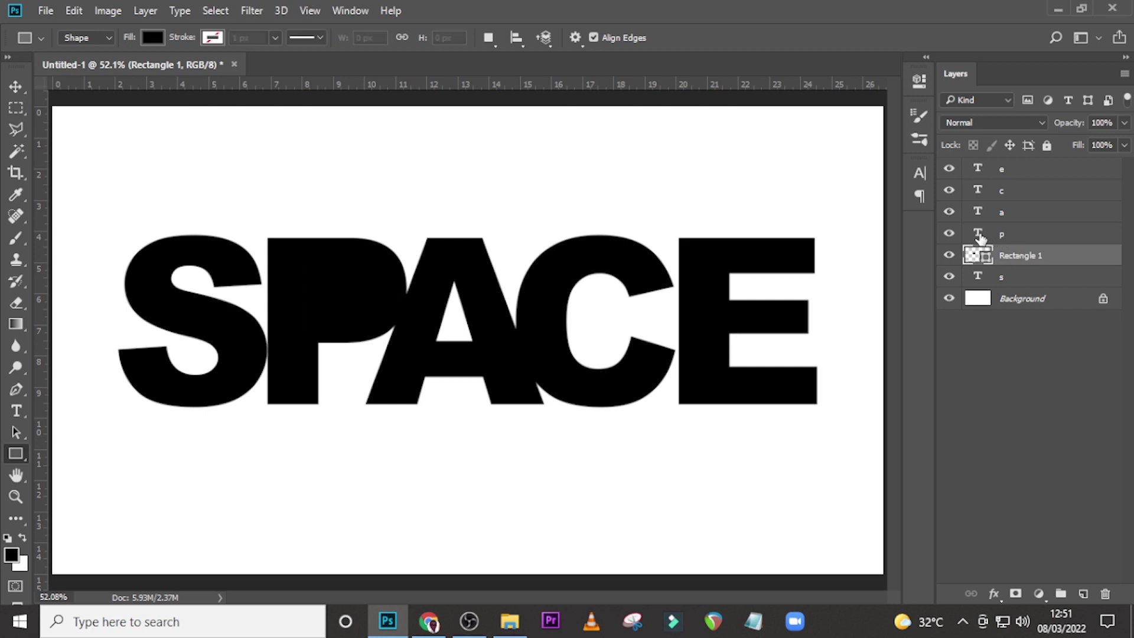
Step: Set the P's text colour to white (ffffff) in the Character panel
{"action": "left_click", "coordinate": [922, 190]}
{"action": "left_click", "coordinate": [919, 173]}
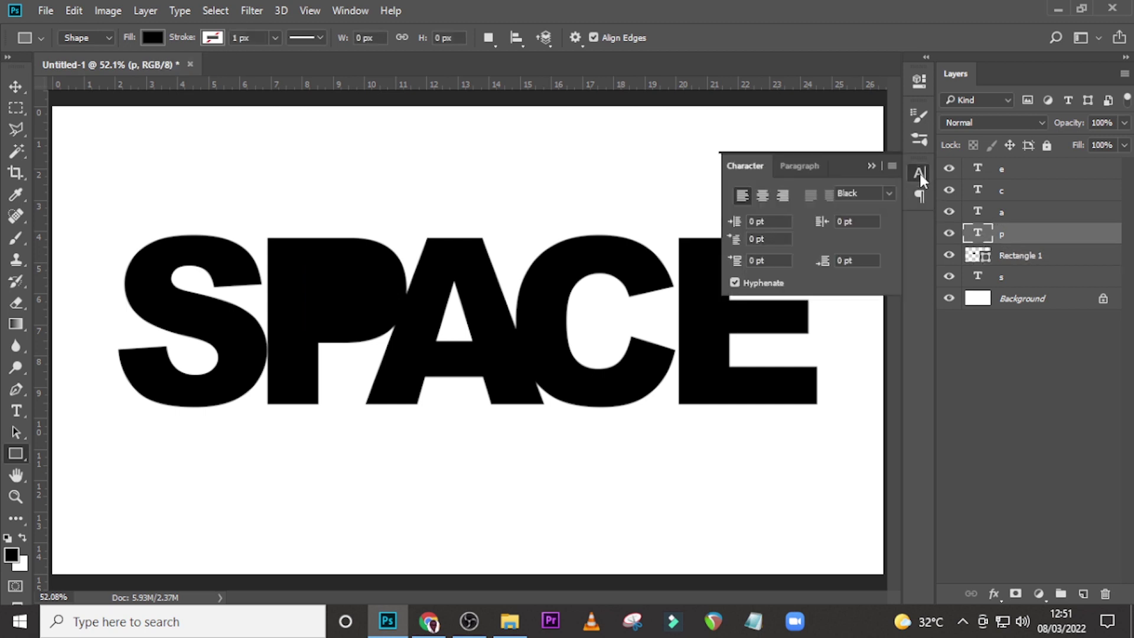
{"action": "left_click", "coordinate": [862, 278]}
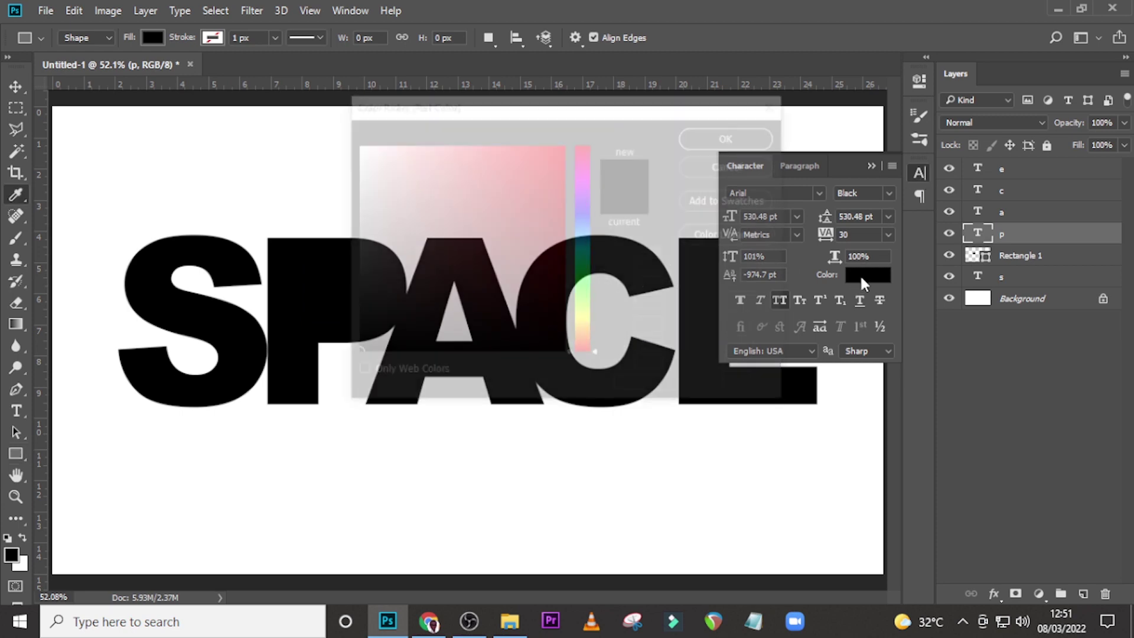
{"action": "left_click_drag", "start_coordinate": [374, 165], "coordinate": [347, 130]}
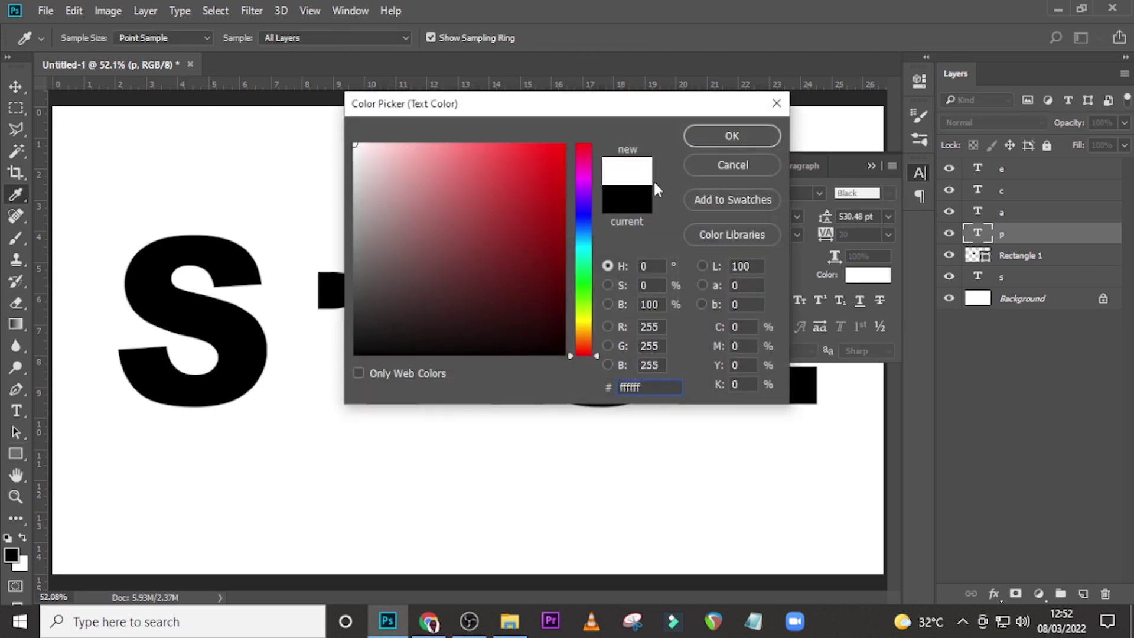
{"action": "left_click", "coordinate": [732, 136]}
{"action": "left_click", "coordinate": [920, 174]}
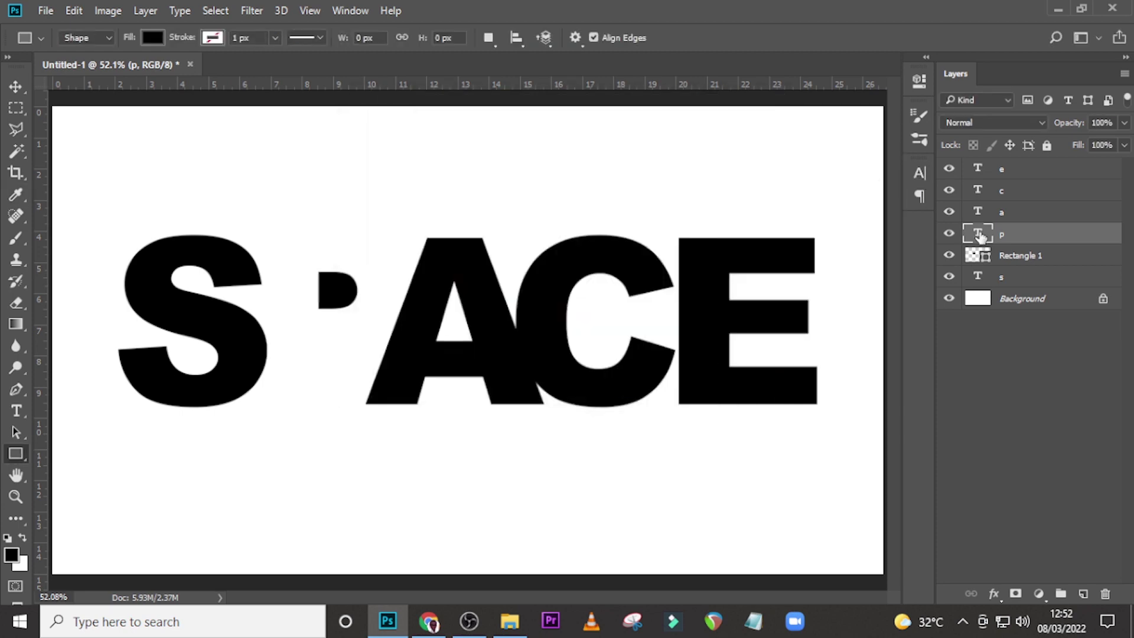
Step: Select the p layer together with Rectangle 1, cancel the transform, then select the a layer
{"action": "left_click", "coordinate": [1024, 260], "text": "shift"}
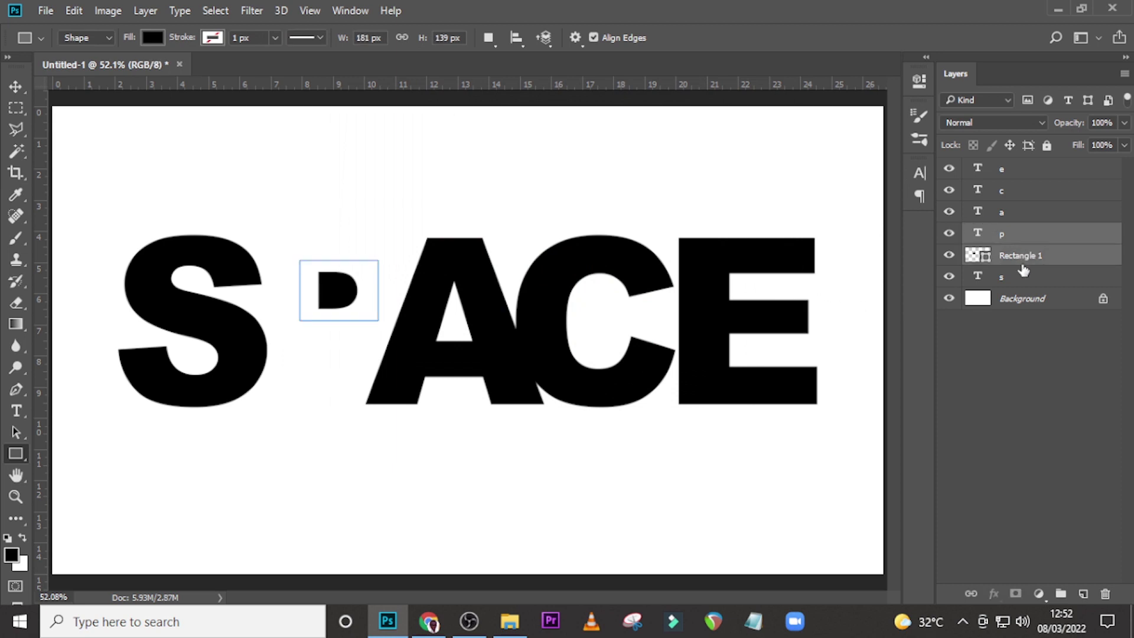
{"action": "key", "text": "ctrl+t"}
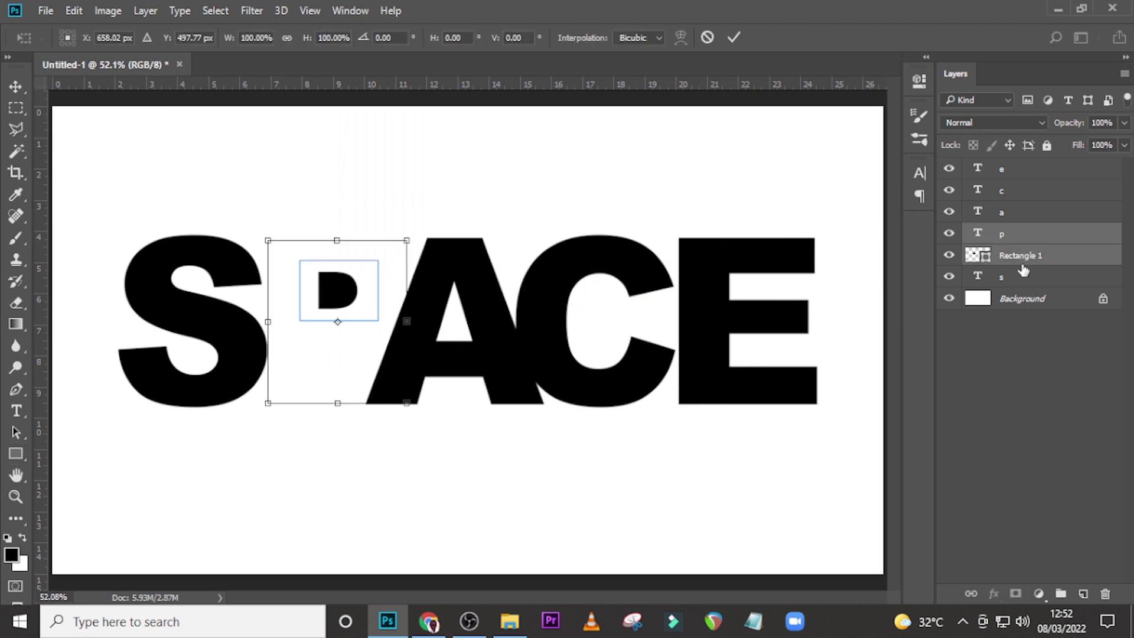
{"action": "key", "text": "u"}
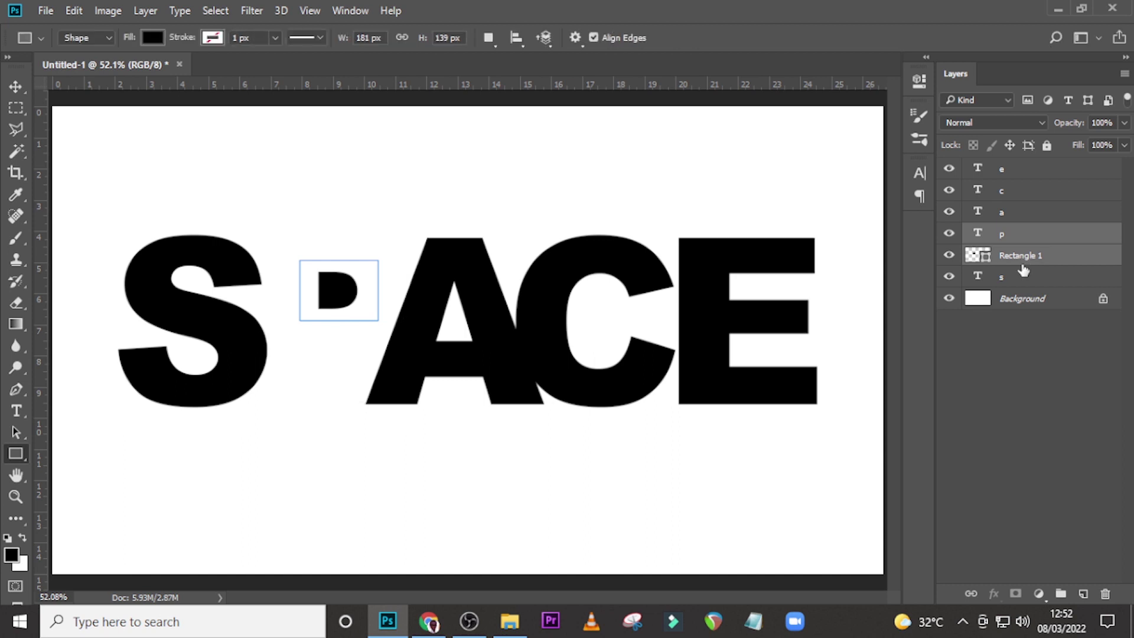
{"action": "left_click", "coordinate": [1014, 220]}
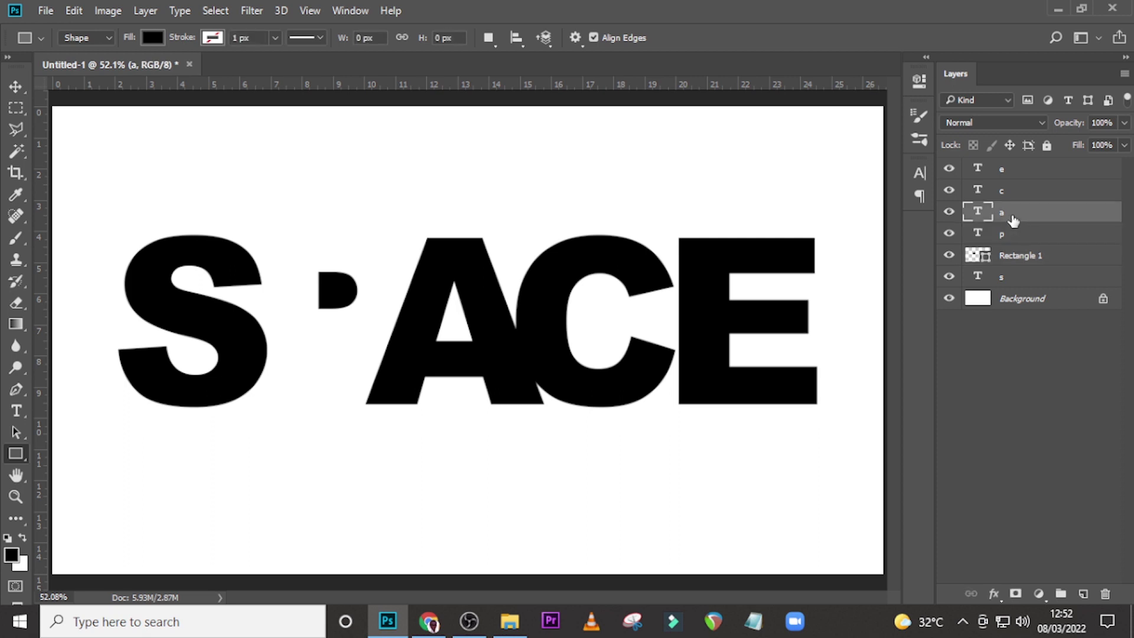
Step: Slide the A left and move layer a below Rectangle 1, just above s
{"action": "key", "text": "v"}
{"action": "key", "text": "shift+Left"}
{"action": "key", "text": "shift+Left"}
{"action": "key", "text": "shift+Left"}
{"action": "key", "text": "shift+Left"}
{"action": "key", "text": "shift+Left"}
{"action": "key", "text": "shift+Left"}
{"action": "key", "text": "shift+Left"}
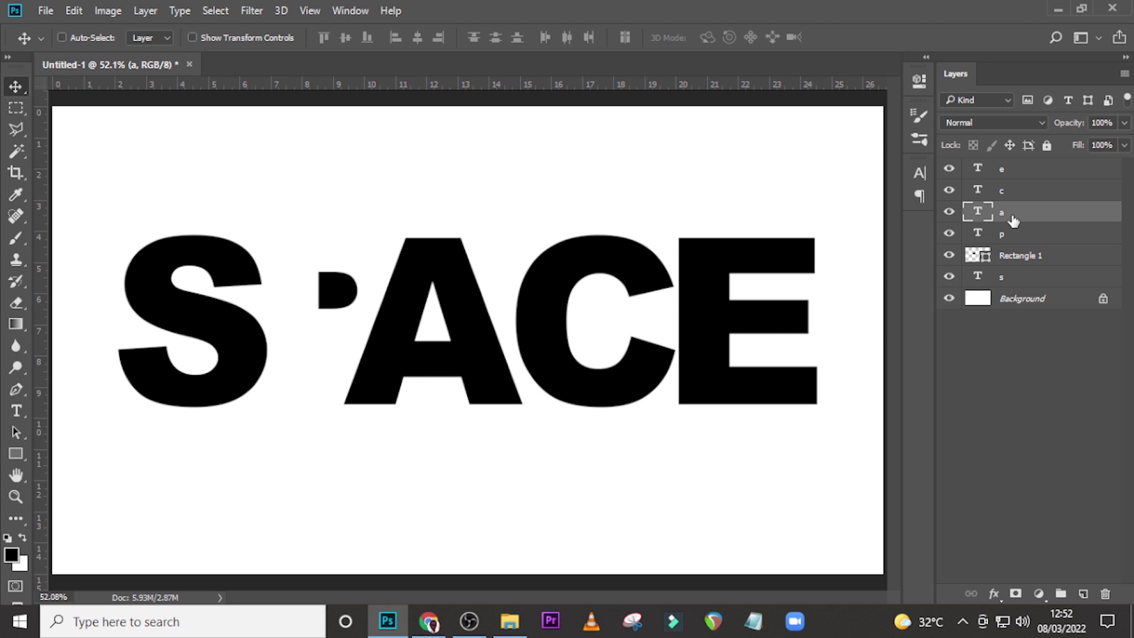
{"action": "left_click_drag", "start_coordinate": [1007, 220], "coordinate": [1000, 269]}
{"action": "key", "text": "shift+Right"}
{"action": "key", "text": "shift+Right"}
{"action": "key", "text": "shift+Right"}
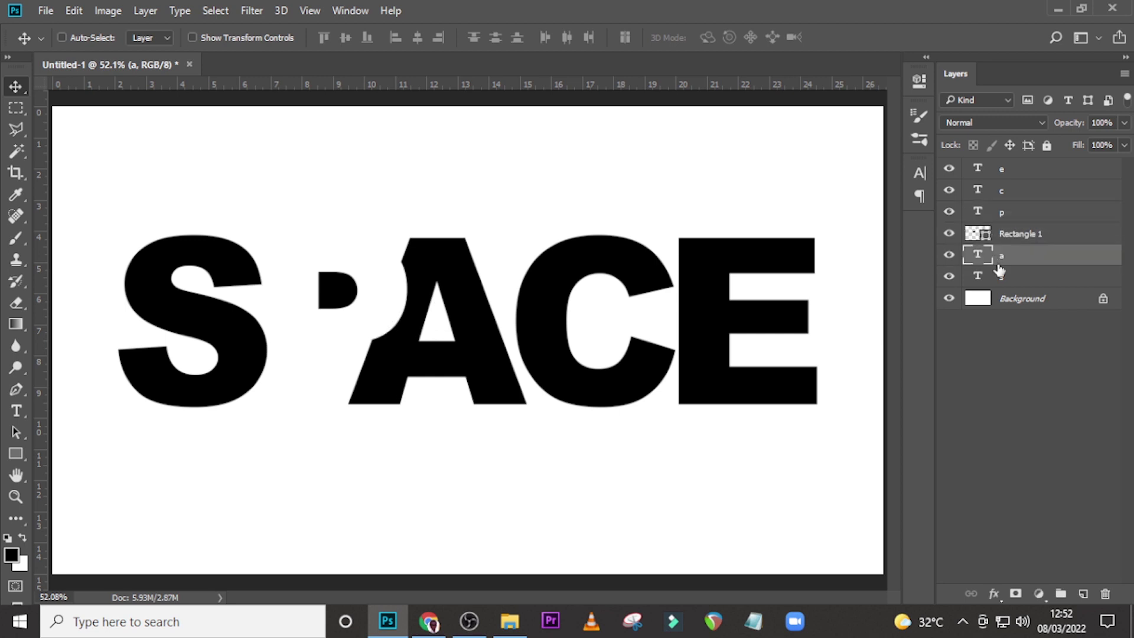
Step: Group the p layer with Rectangle 1 and name the group 'p'
{"action": "left_click", "coordinate": [1009, 234]}
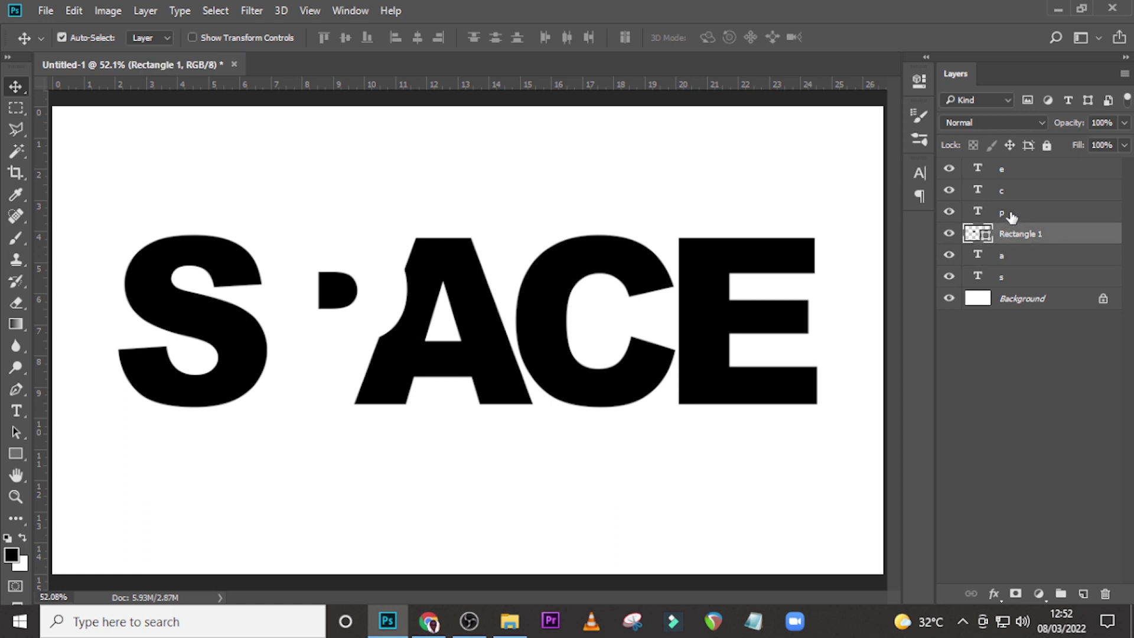
{"action": "left_click", "coordinate": [1011, 217], "text": "ctrl"}
{"action": "key", "text": "ctrl+g"}
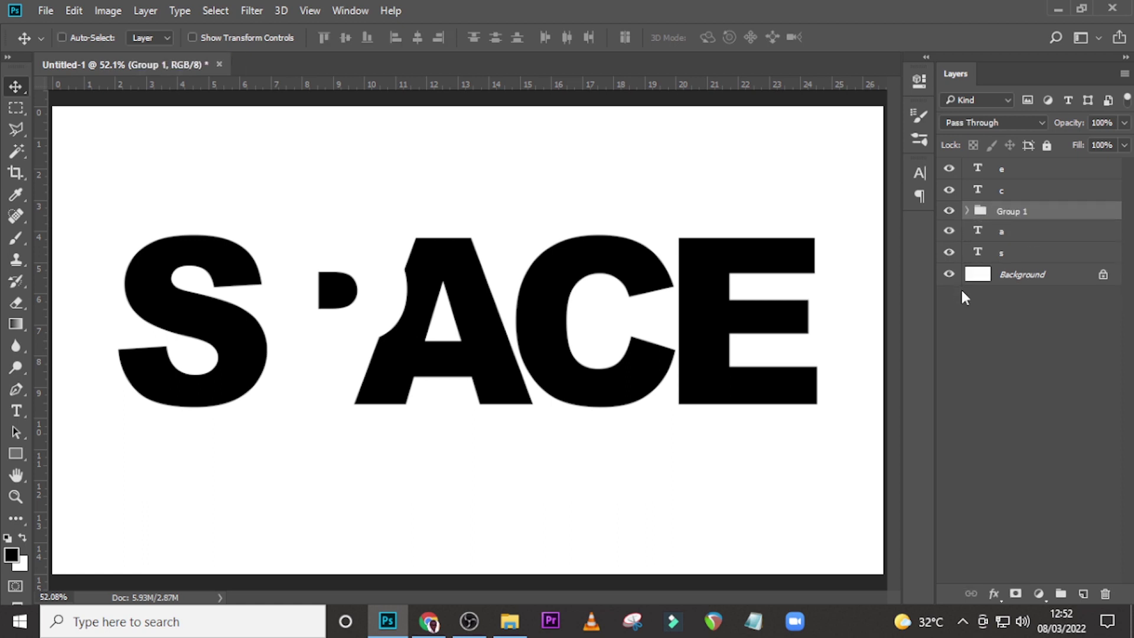
{"action": "double_click", "coordinate": [1001, 215]}
{"action": "type", "text": "p"}
{"action": "key", "text": "Return"}
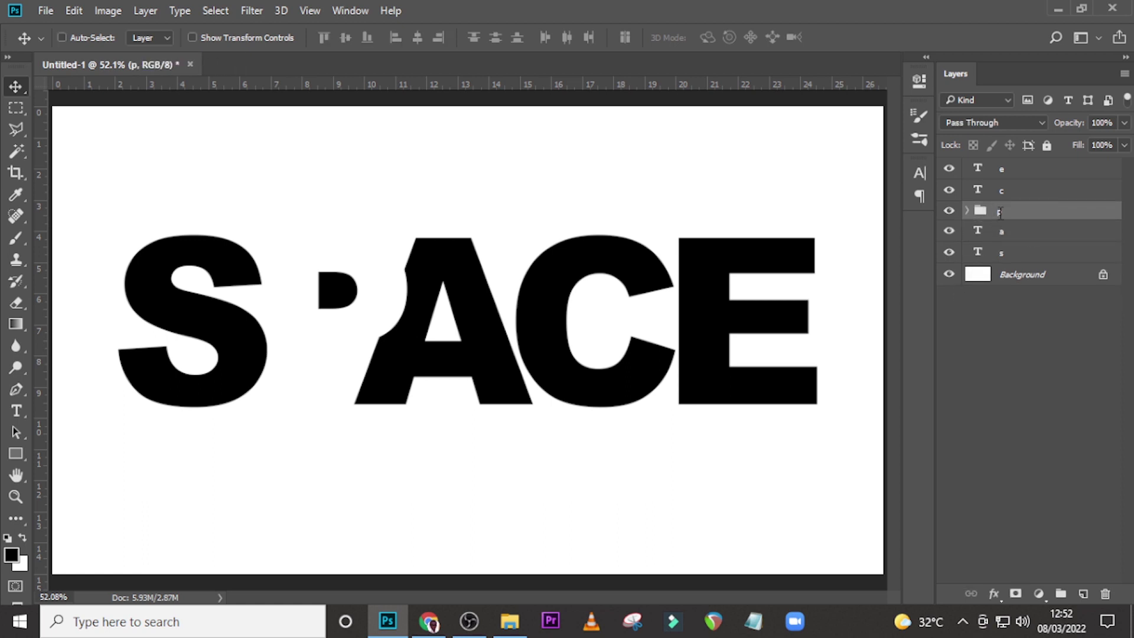
Step: Nudge the p group left and back right to check its placement
{"action": "key", "text": "shift+Left"}
{"action": "key", "text": "shift+Left"}
{"action": "key", "text": "shift+Left"}
{"action": "key", "text": "shift+Left"}
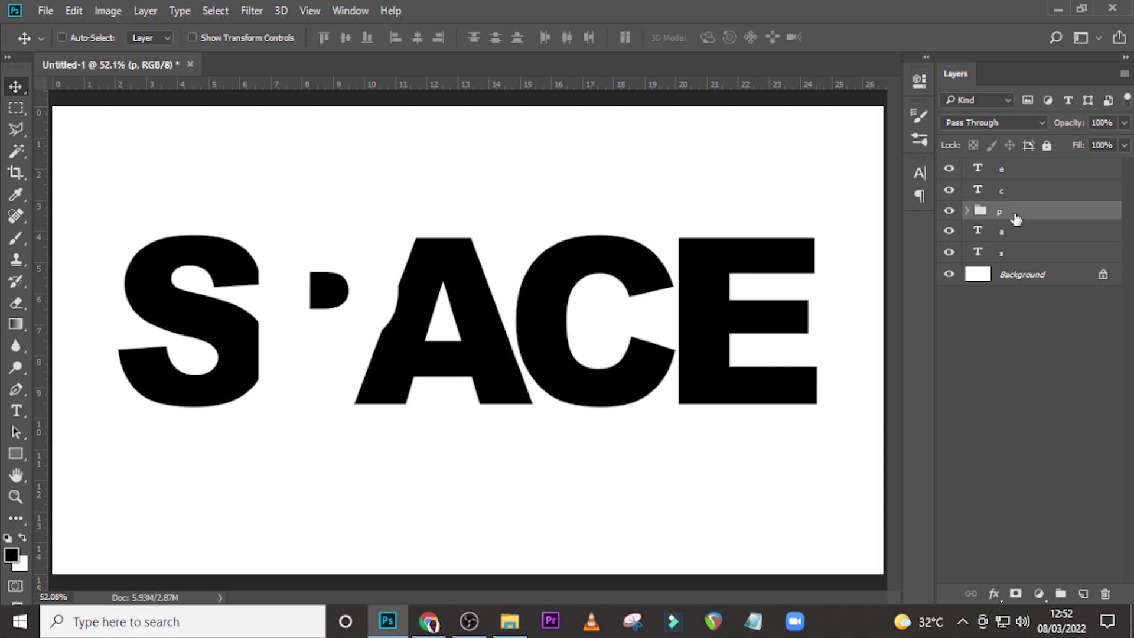
{"action": "key", "text": "shift+Right"}
{"action": "key", "text": "shift+Right"}
{"action": "key", "text": "shift+Right"}
{"action": "key", "text": "shift+Right"}
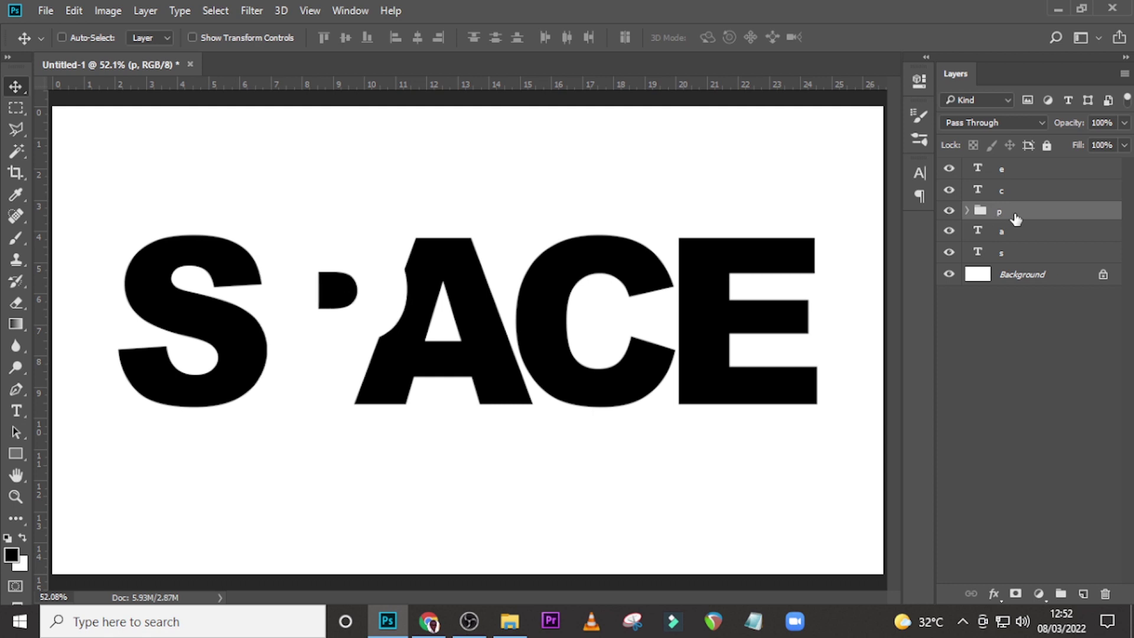
{"action": "key", "text": "shift+Left"}
{"action": "key", "text": "shift+Left"}
{"action": "key", "text": "shift+Left"}
{"action": "key", "text": "shift+Right"}
{"action": "key", "text": "shift+Right"}
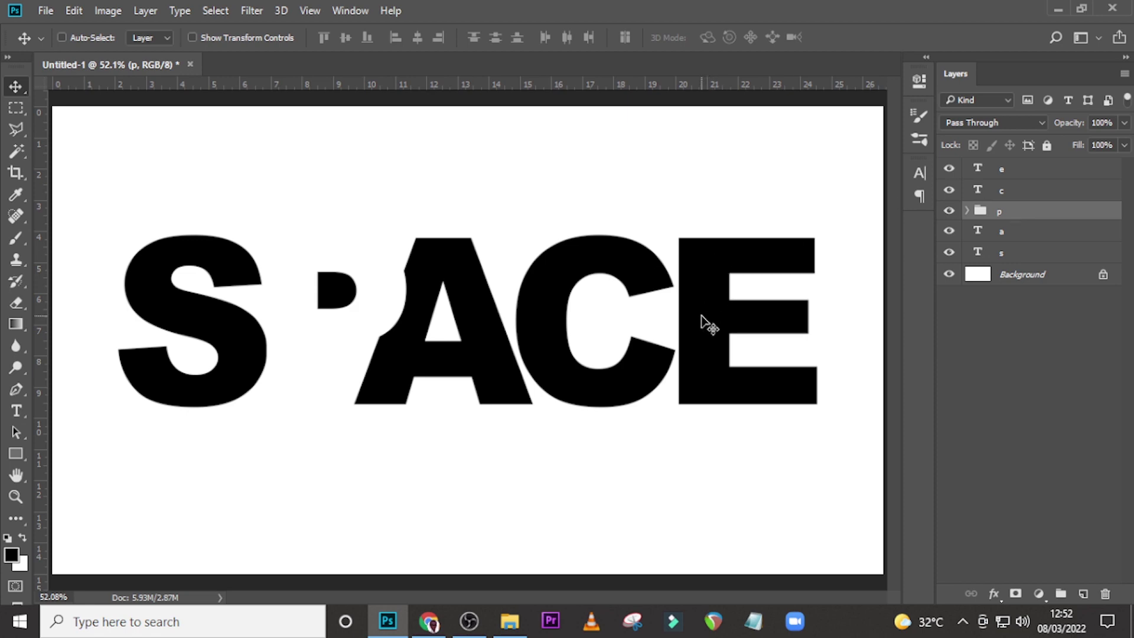
Step: Nudge the A left, then shift the C left onto the A
{"action": "left_click", "coordinate": [1007, 236]}
{"action": "key", "text": "shift+Left"}
{"action": "key", "text": "shift+Left"}
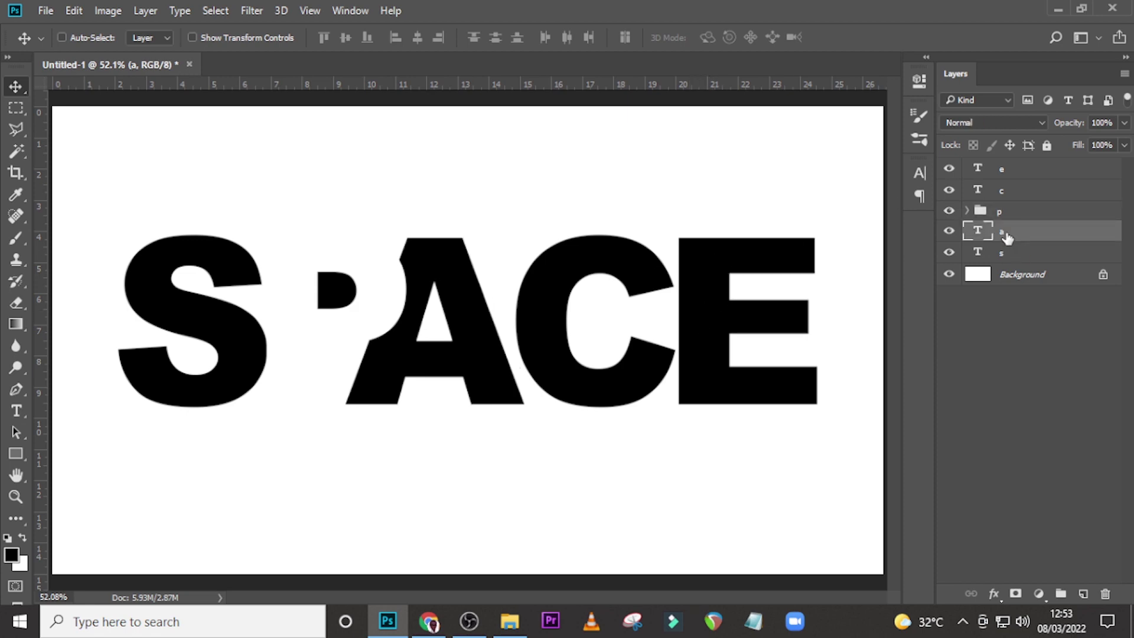
{"action": "key", "text": "shift+Left"}
{"action": "left_click", "coordinate": [1015, 200]}
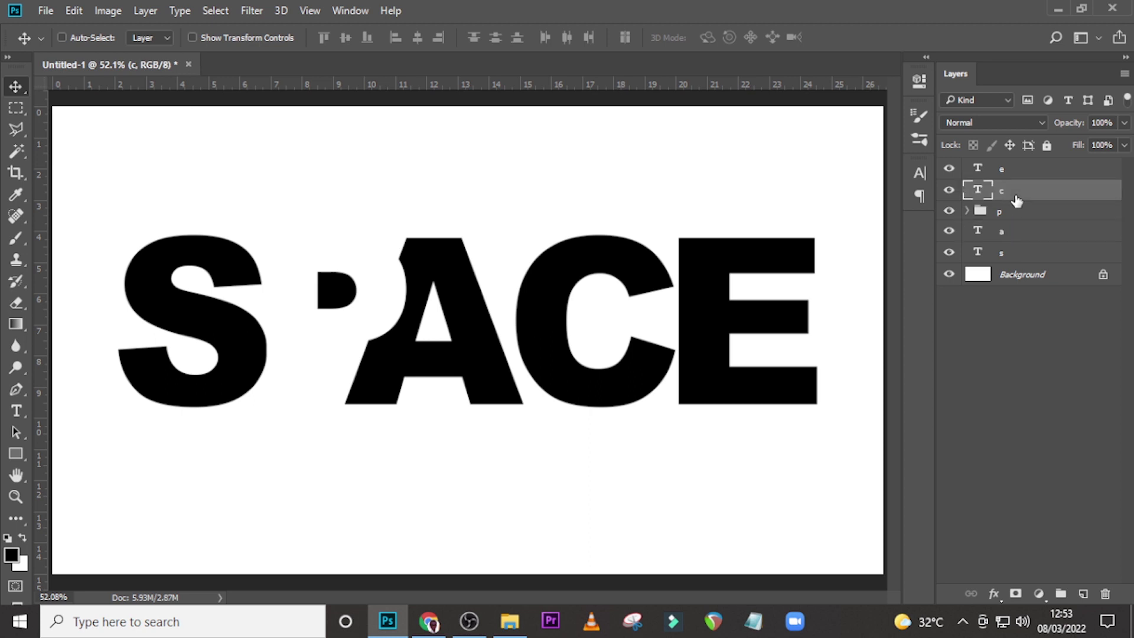
{"action": "key", "text": "shift+Left"}
{"action": "key", "text": "shift+Left"}
{"action": "key", "text": "shift+Left"}
{"action": "key", "text": "shift+Left"}
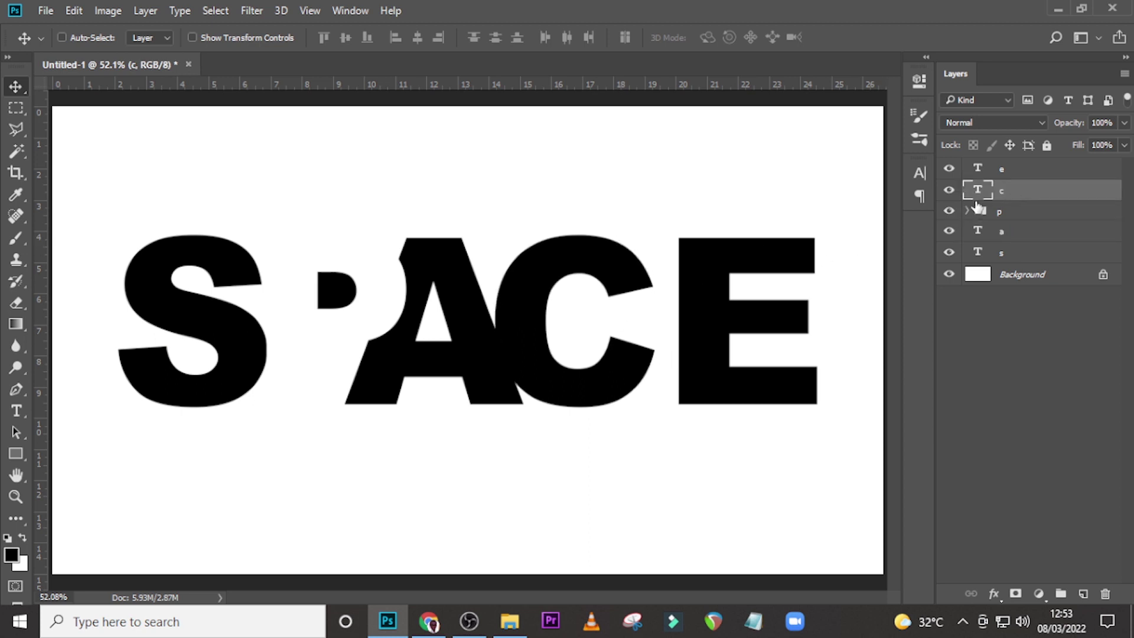
{"action": "left_click", "coordinate": [999, 170]}
Step: Push the E left over the C and stack layer e below layer c
{"action": "key", "text": "shift+Left"}
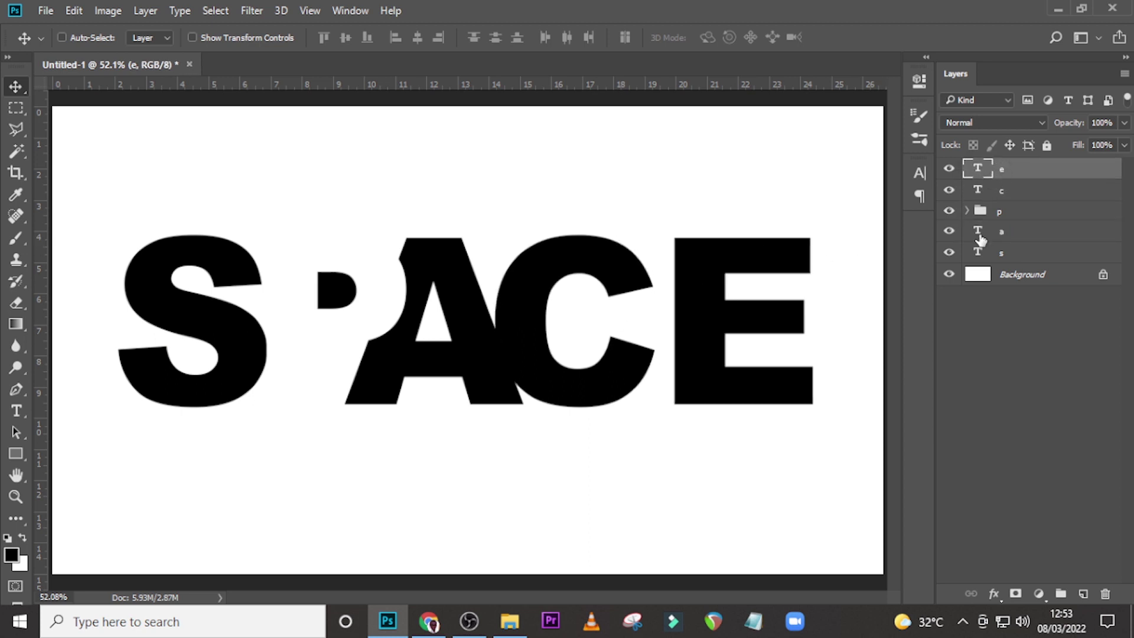
{"action": "key", "text": "shift+Left"}
{"action": "key", "text": "shift+Left"}
{"action": "key", "text": "shift+Left"}
{"action": "key", "text": "shift+Left"}
{"action": "key", "text": "shift+Left"}
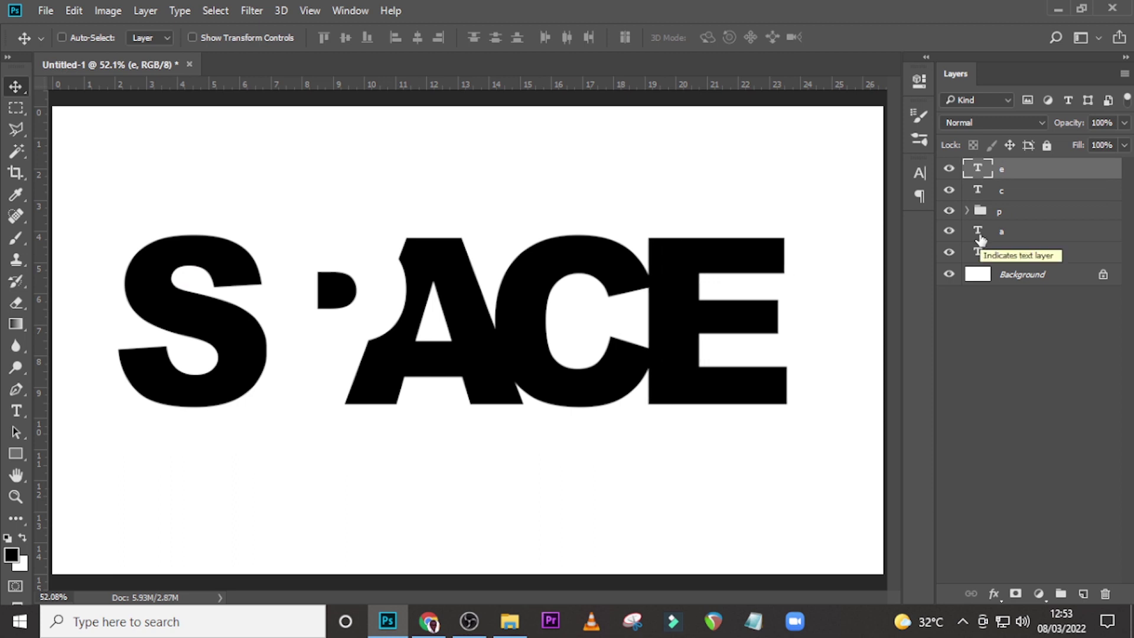
{"action": "key", "text": "shift+Left"}
{"action": "key", "text": "shift+Left"}
{"action": "key", "text": "shift+Left"}
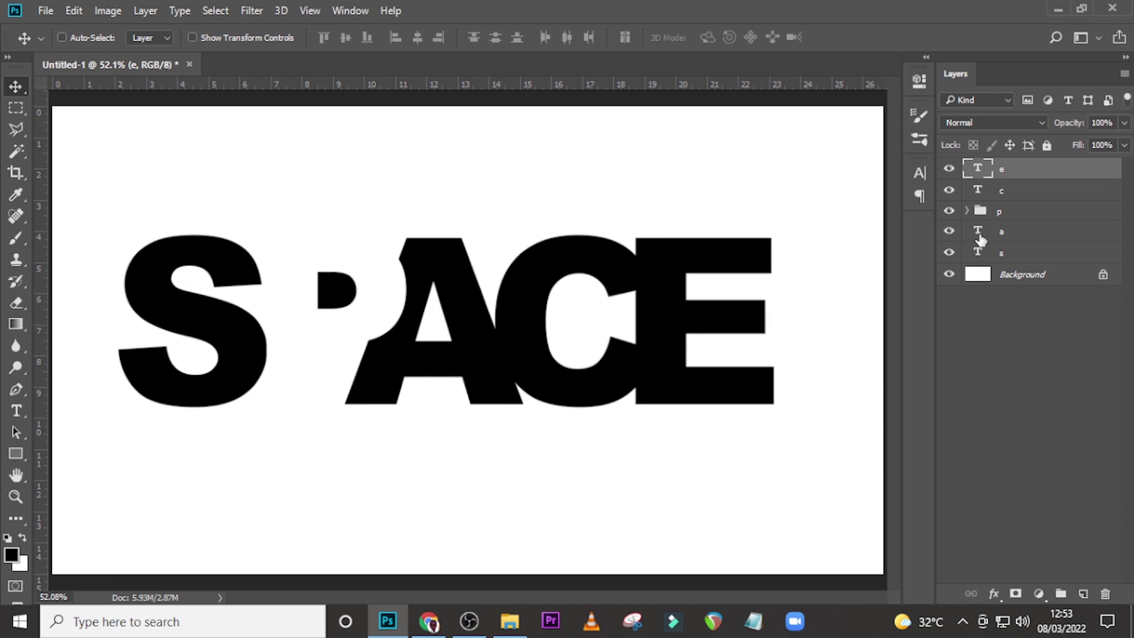
{"action": "key", "text": "shift+Left"}
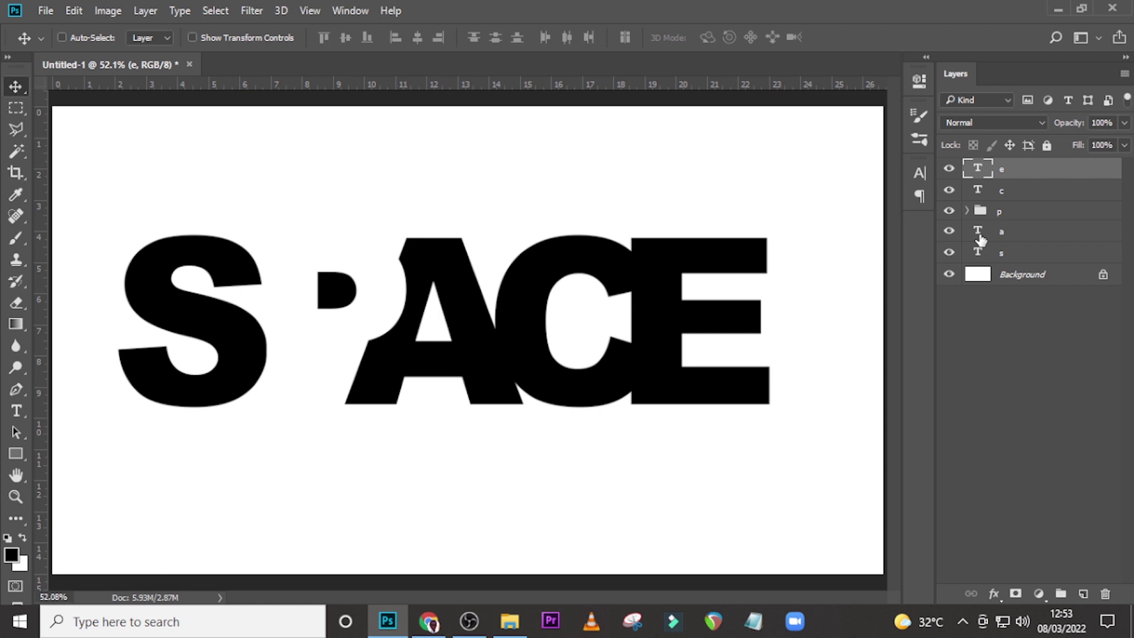
{"action": "key", "text": "shift+Left"}
{"action": "key", "text": "shift+Left"}
{"action": "key", "text": "shift+Left"}
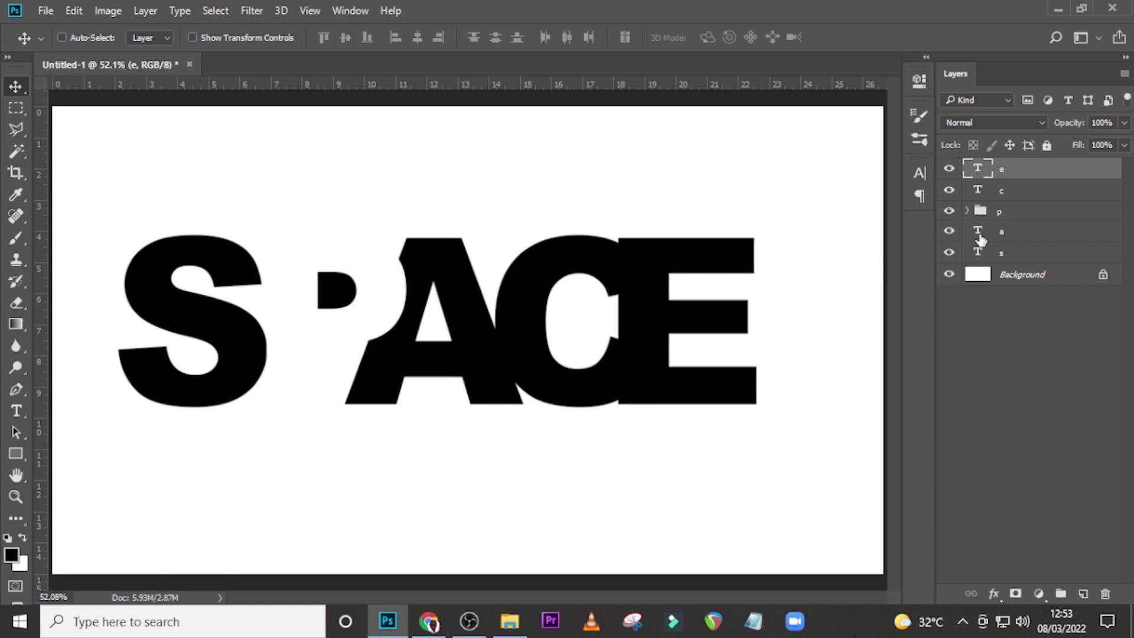
{"action": "key", "text": "shift+Left"}
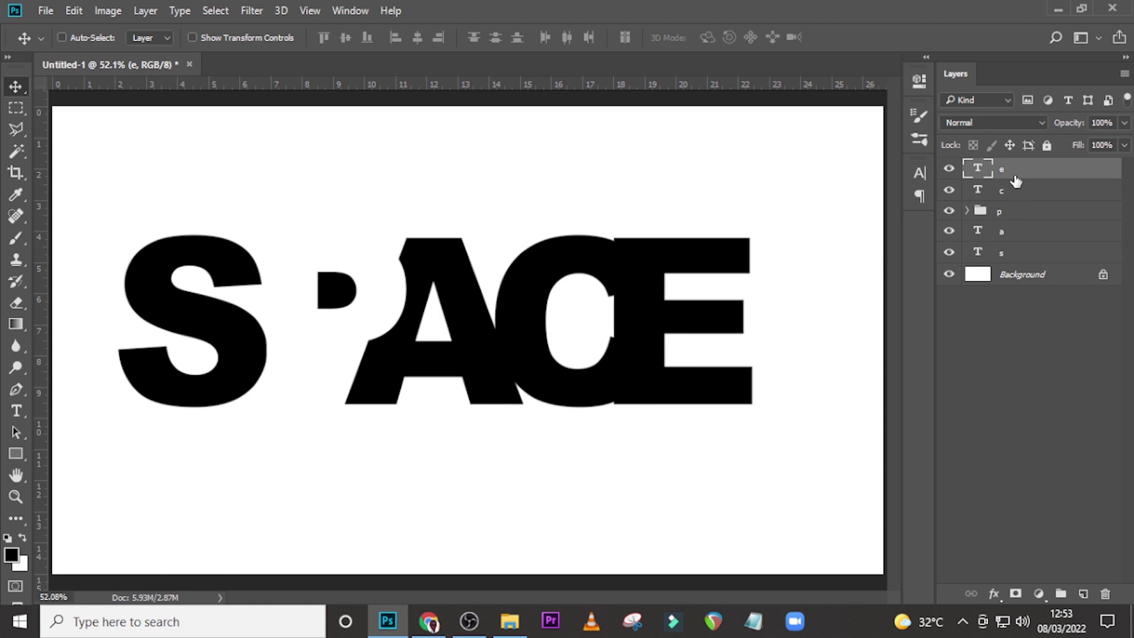
{"action": "left_click_drag", "start_coordinate": [1013, 177], "coordinate": [1013, 204]}
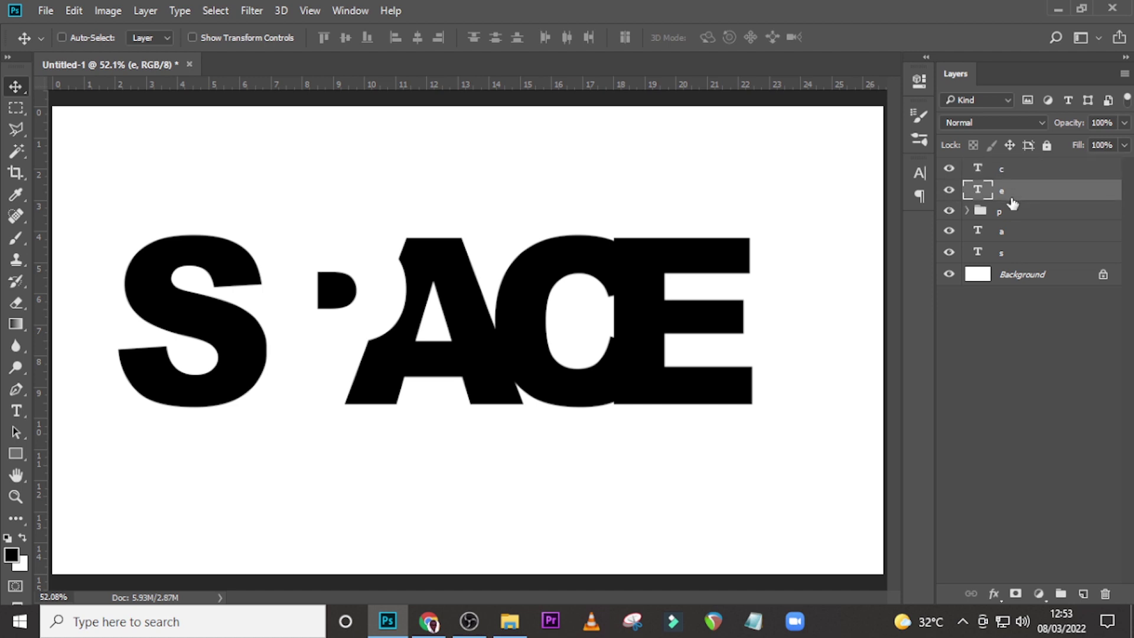
{"action": "left_click", "coordinate": [1017, 176]}
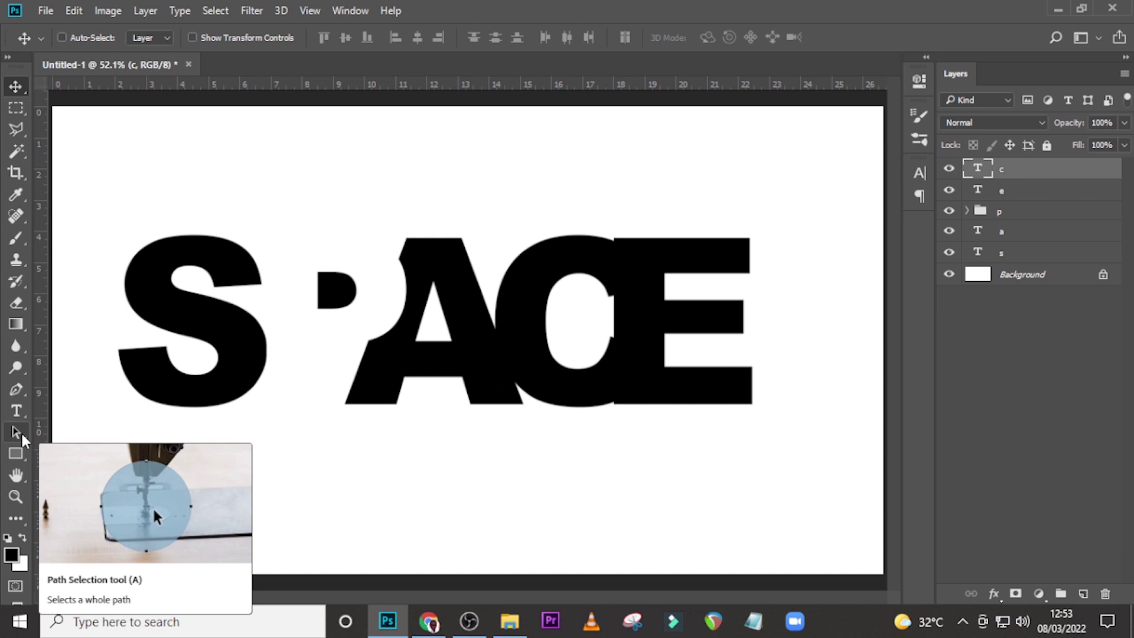
Step: Pick the Hard Round brush from the brush presets
{"action": "key", "text": "b"}
{"action": "left_click", "coordinate": [86, 40]}
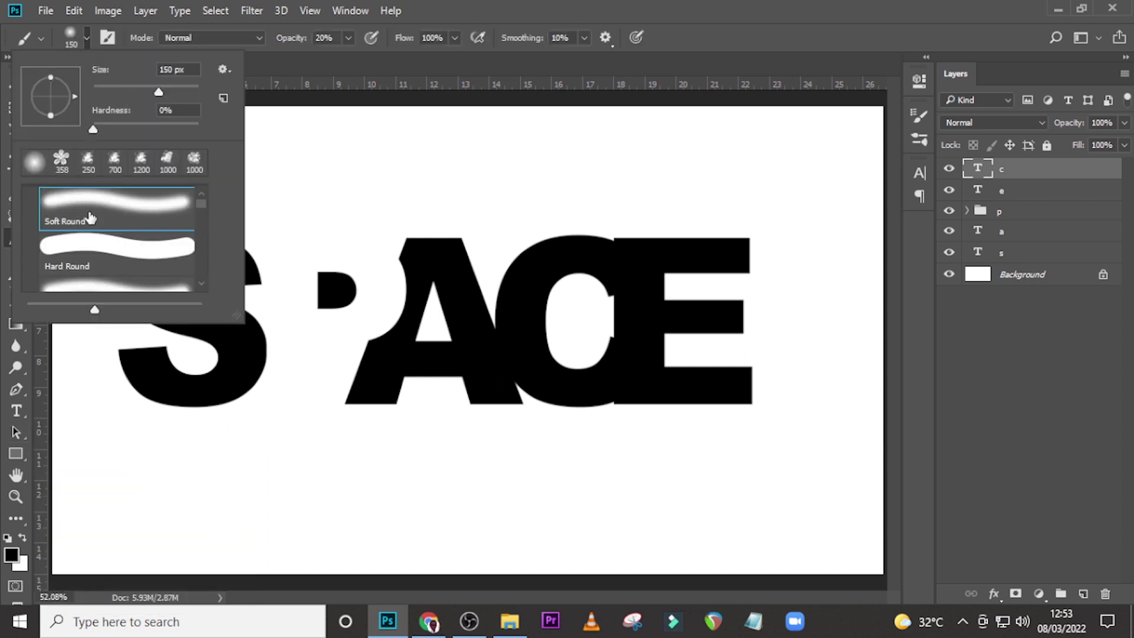
{"action": "scroll", "coordinate": [88, 219], "scroll_direction": "down", "scroll_amount": 1}
{"action": "left_click", "coordinate": [125, 209]}
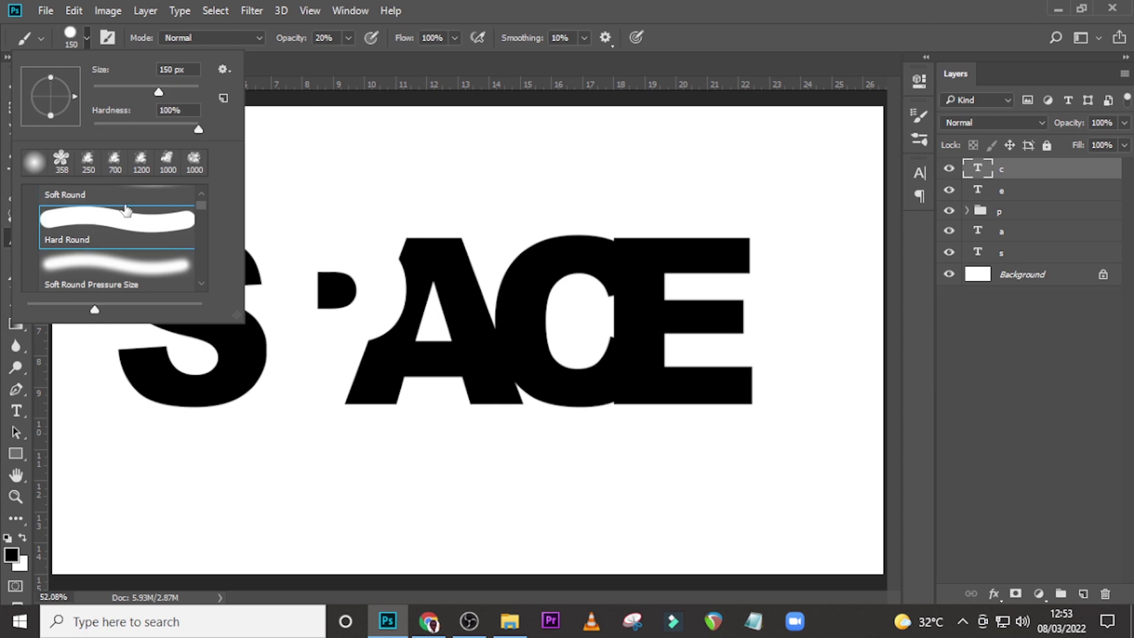
{"action": "left_click", "coordinate": [505, 7]}
Step: Paint the C's hole black at 100% opacity on Layer 1, with c above it
{"action": "key", "text": "ctrl"}
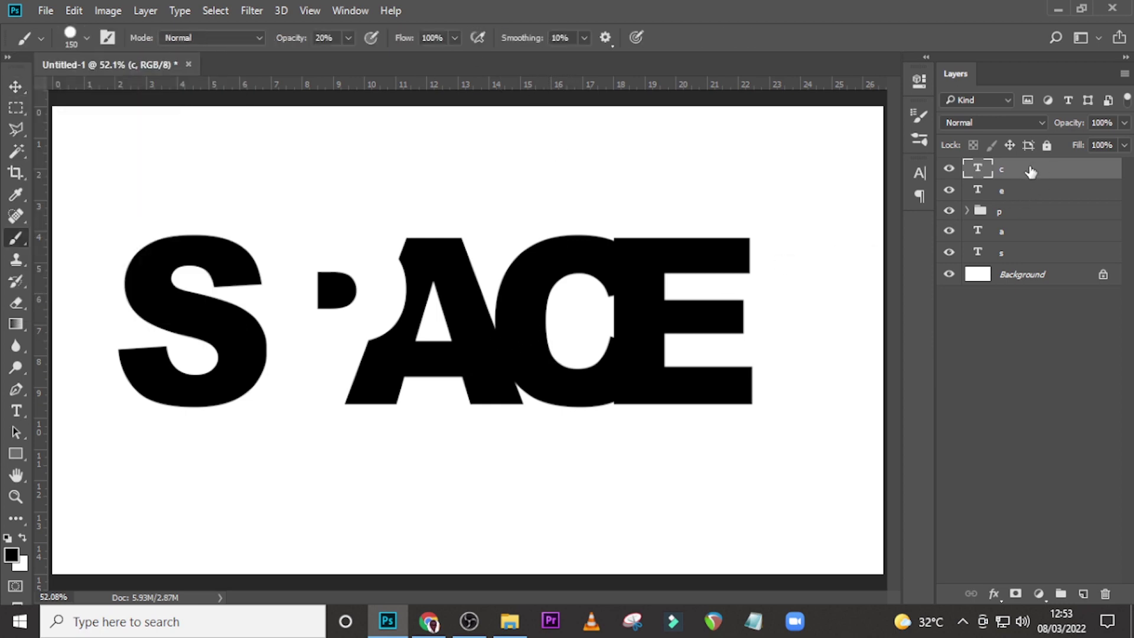
{"action": "left_click", "coordinate": [1083, 594]}
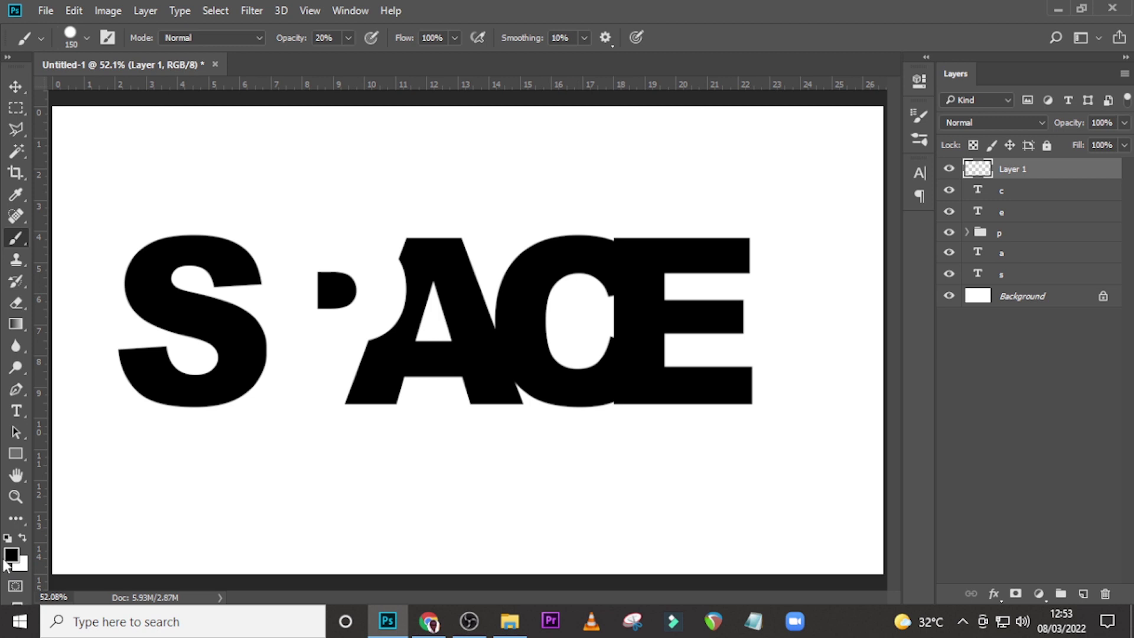
{"action": "left_click", "coordinate": [576, 301]}
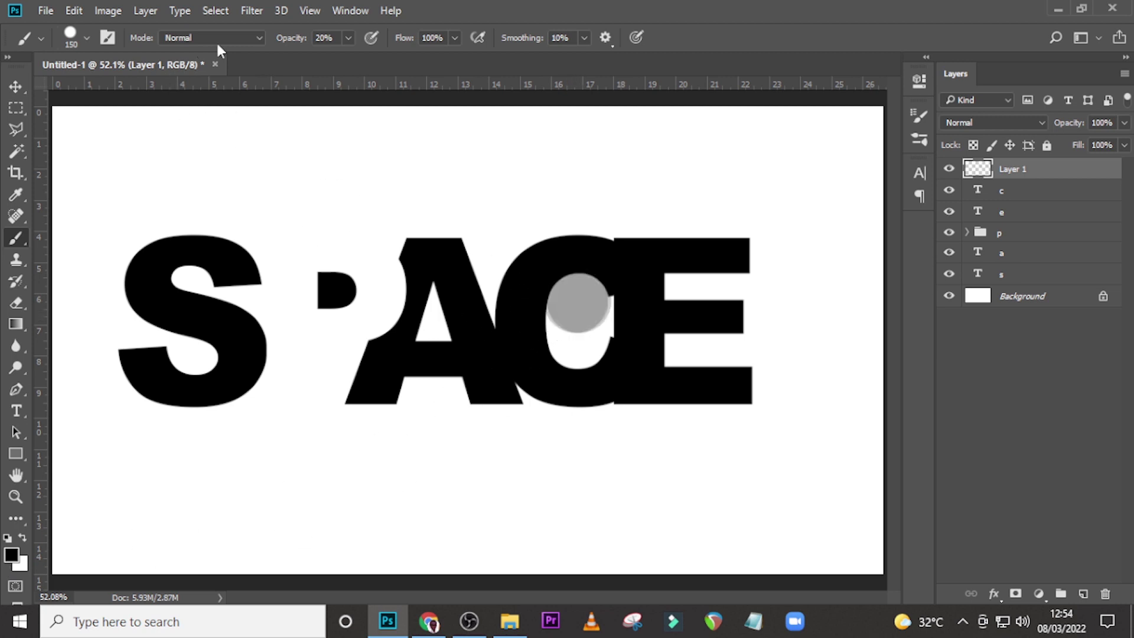
{"action": "left_click", "coordinate": [348, 37]}
{"action": "left_click_drag", "start_coordinate": [346, 60], "coordinate": [424, 55]}
{"action": "mouse_move", "coordinate": [589, 294]}
{"action": "left_mouse_down"}
{"action": "mouse_move", "coordinate": [574, 299]}
{"action": "mouse_move", "coordinate": [566, 331]}
{"action": "mouse_move", "coordinate": [595, 347]}
{"action": "mouse_move", "coordinate": [603, 322]}
{"action": "left_mouse_up"}
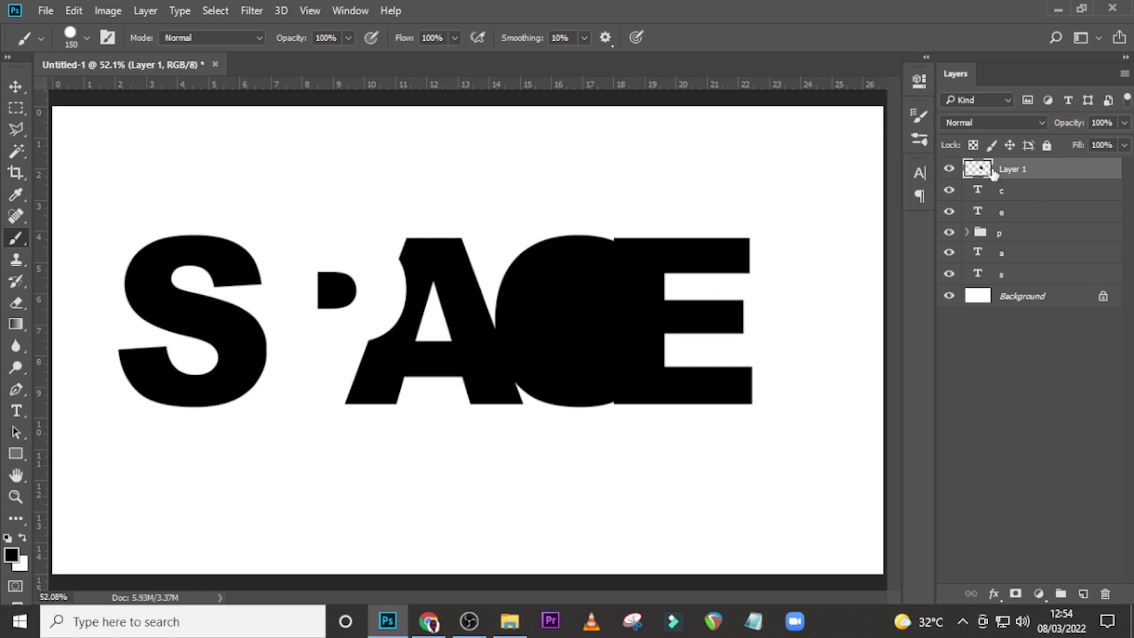
{"action": "mouse_move", "coordinate": [1004, 191]}
{"action": "left_mouse_down"}
{"action": "mouse_move", "coordinate": [1011, 215]}
{"action": "mouse_move", "coordinate": [1004, 169]}
{"action": "left_mouse_up"}
Step: Set the C letter's text colour to white (#ffffff) in the Character panel
{"action": "left_click", "coordinate": [924, 174]}
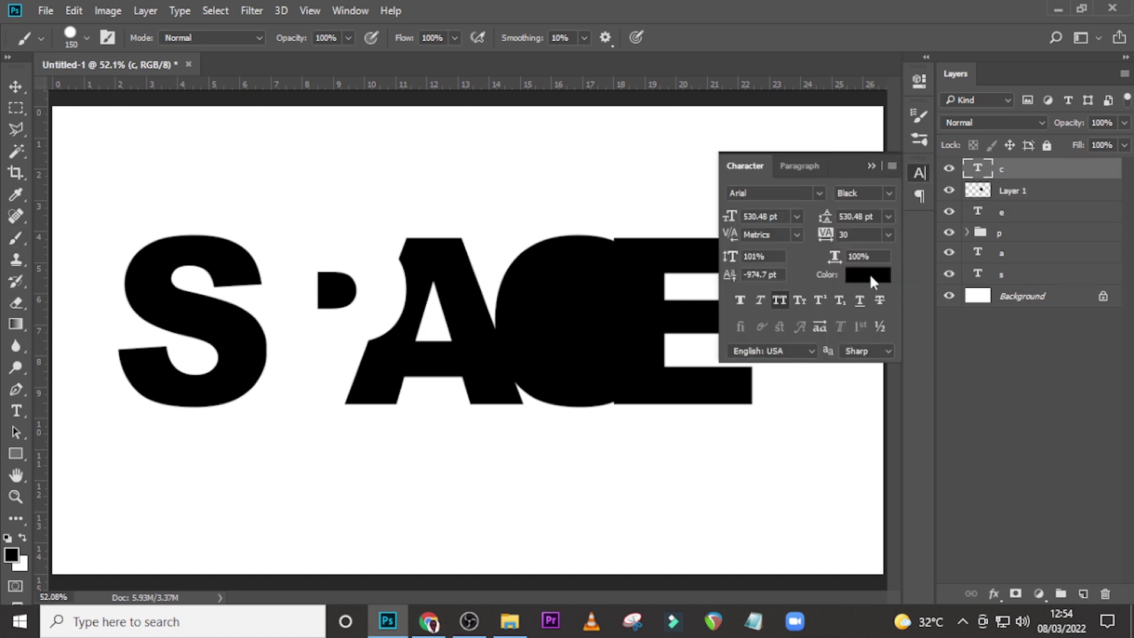
{"action": "left_click", "coordinate": [868, 274]}
{"action": "left_click", "coordinate": [355, 145]}
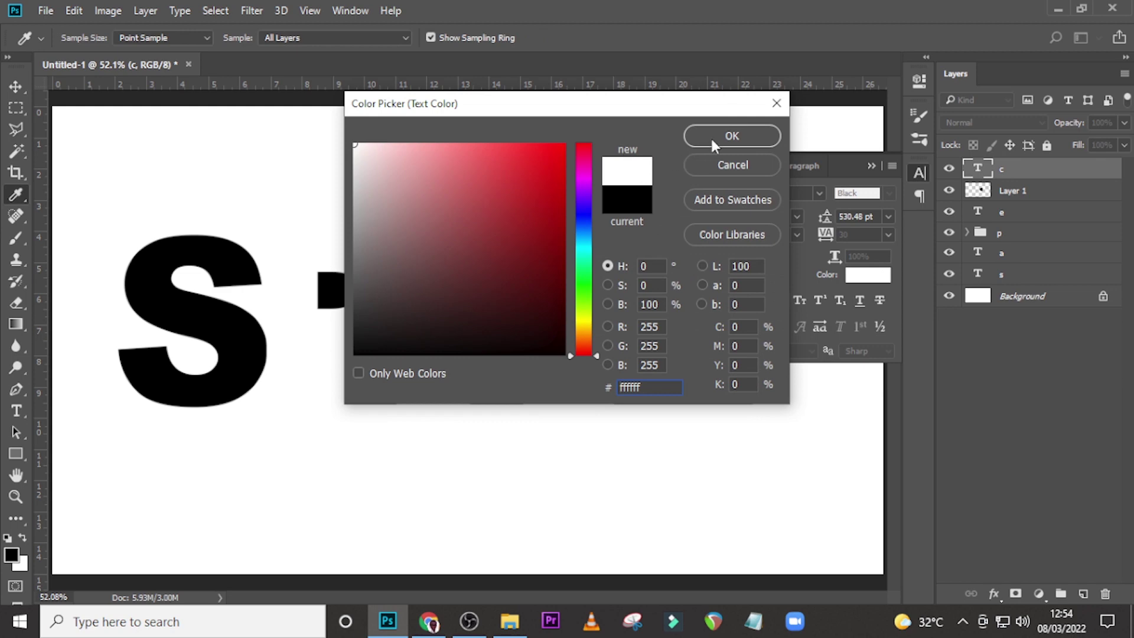
{"action": "left_click", "coordinate": [713, 143]}
{"action": "left_click", "coordinate": [871, 167]}
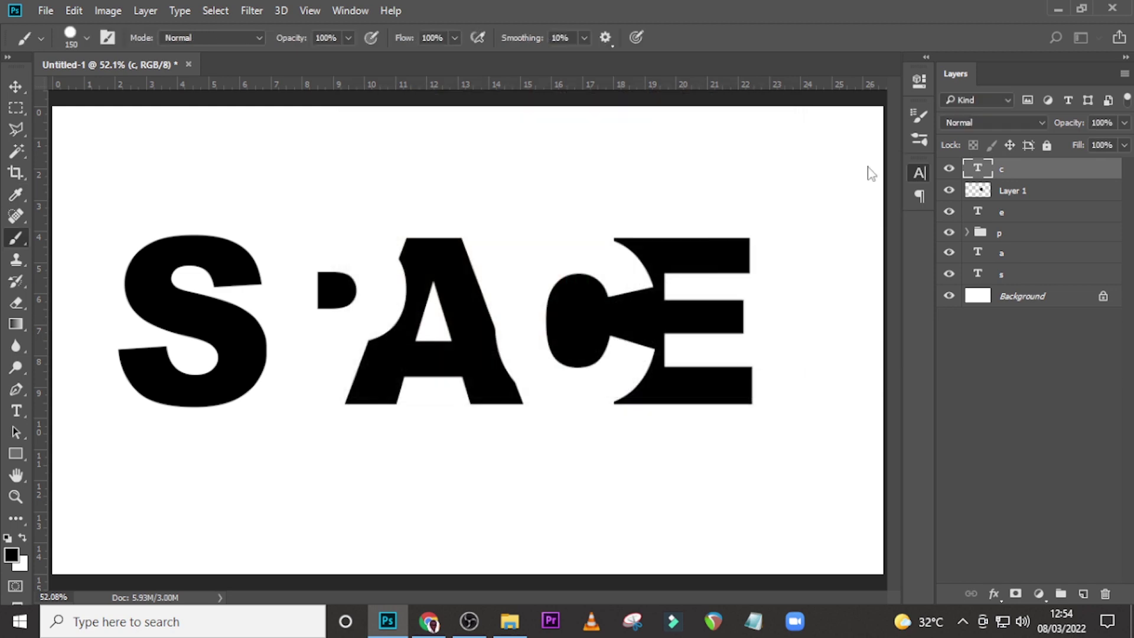
Step: Group the c layer with Layer 1 and name the group 'c'
{"action": "left_click", "coordinate": [1025, 192], "text": "shift"}
{"action": "key", "text": "ctrl+g"}
{"action": "double_click", "coordinate": [1011, 168]}
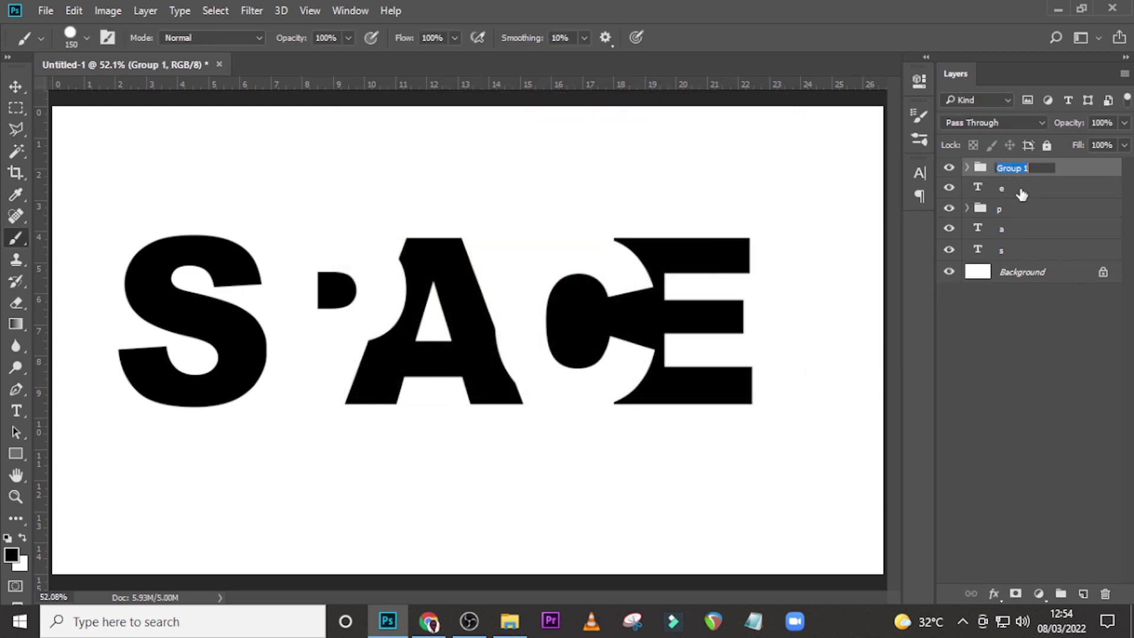
{"action": "type", "text": "c"}
{"action": "key", "text": "Return"}
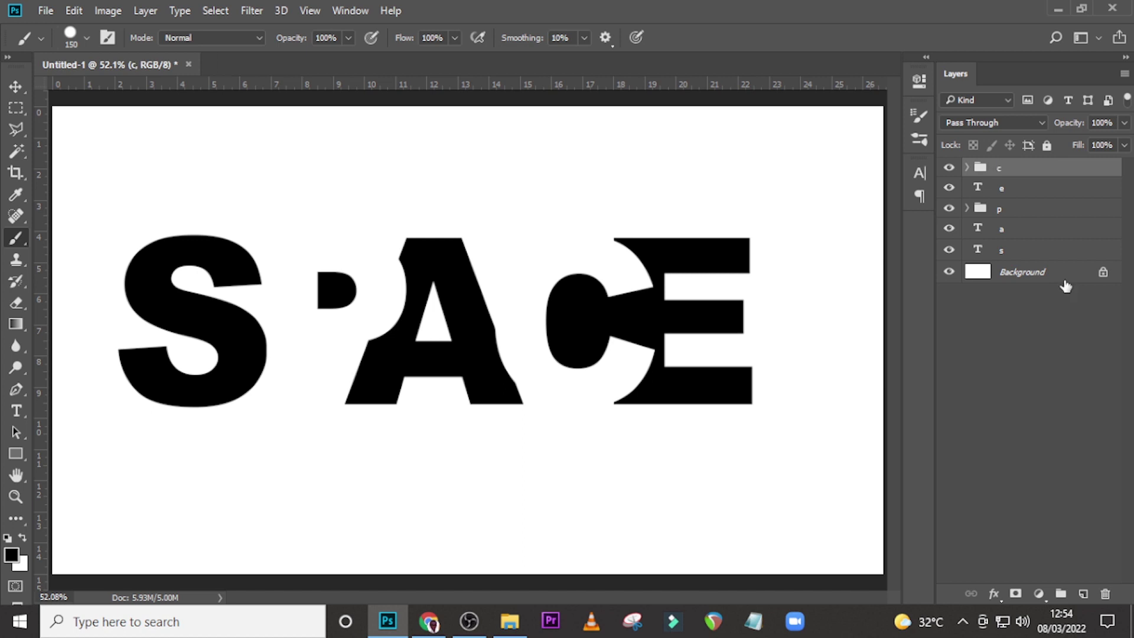
Step: Move the c and e layers below p and a, and nudge them left toward the A
{"action": "key", "text": "v"}
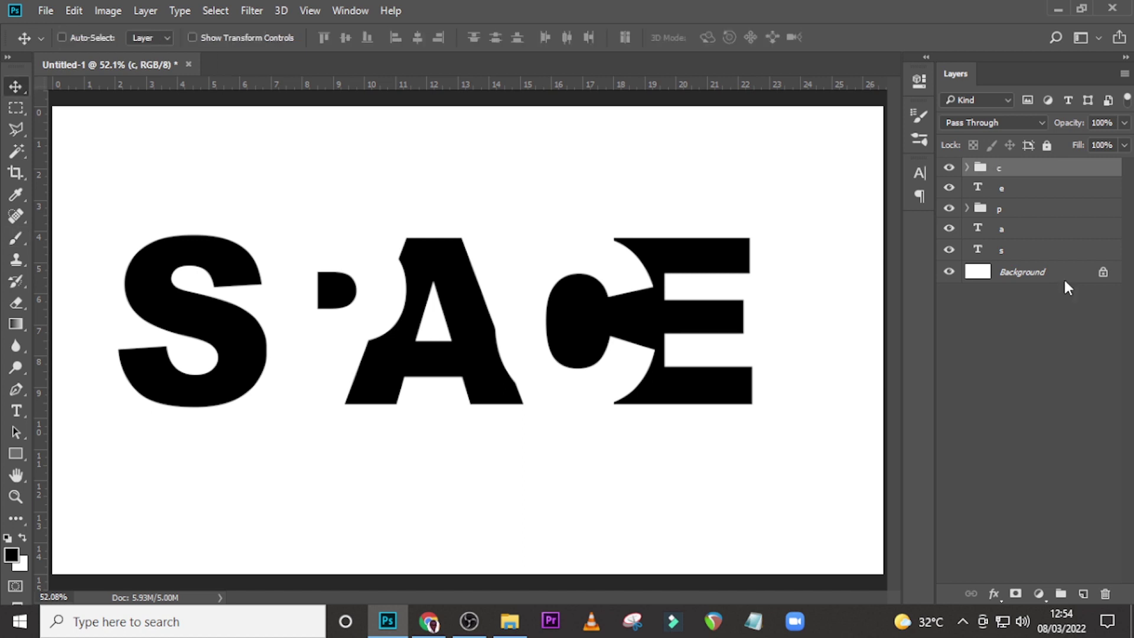
{"action": "key", "text": "shift+Right"}
{"action": "key", "text": "shift+Right"}
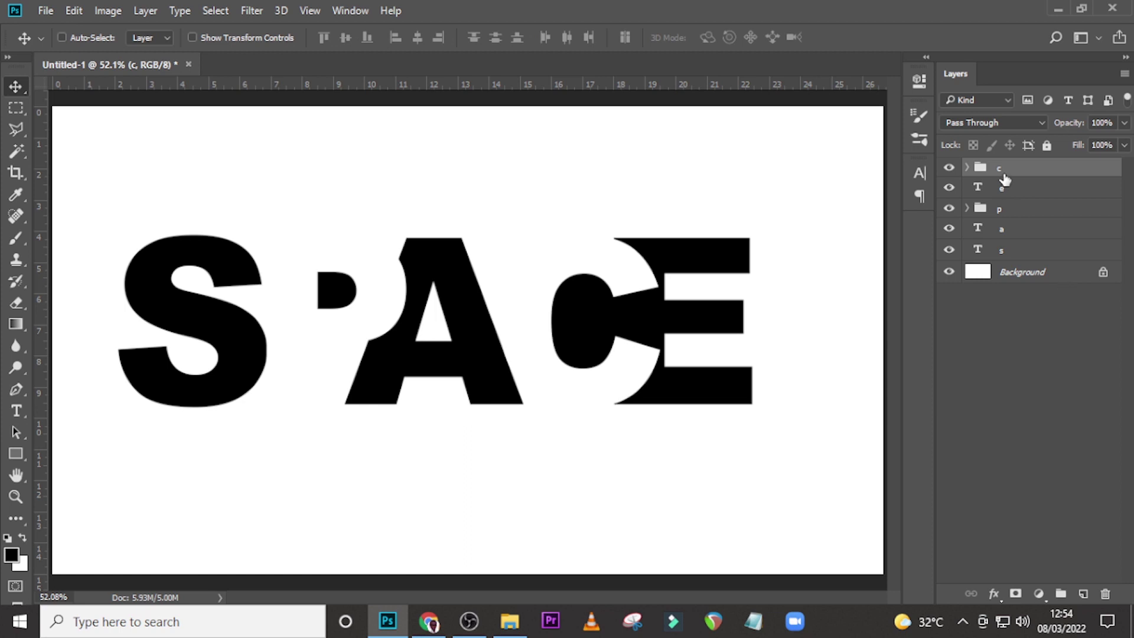
{"action": "left_click", "coordinate": [1003, 189], "text": "shift"}
{"action": "left_click_drag", "start_coordinate": [1004, 195], "coordinate": [1006, 248]}
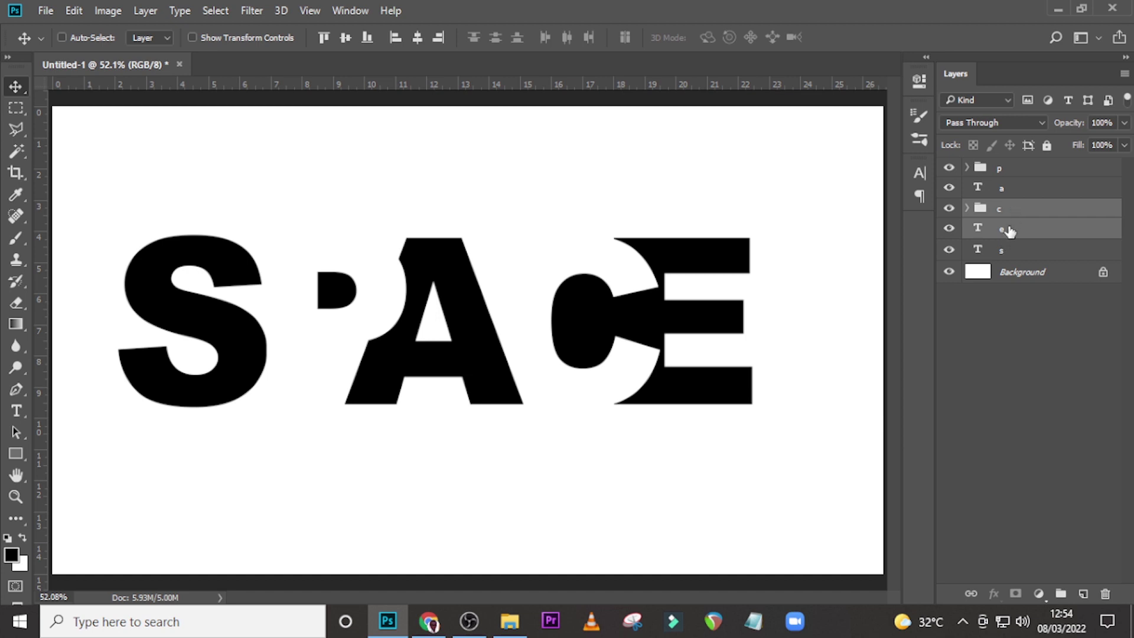
{"action": "key", "text": "shift+Left"}
{"action": "key", "text": "shift+Left"}
{"action": "key", "text": "shift+Left"}
{"action": "key", "text": "shift+Left"}
{"action": "key", "text": "shift+Left"}
{"action": "key", "text": "shift+Left"}
{"action": "key", "text": "shift+Left"}
{"action": "key", "text": "shift+Left"}
{"action": "key", "text": "shift+Left"}
{"action": "key", "text": "shift+Left"}
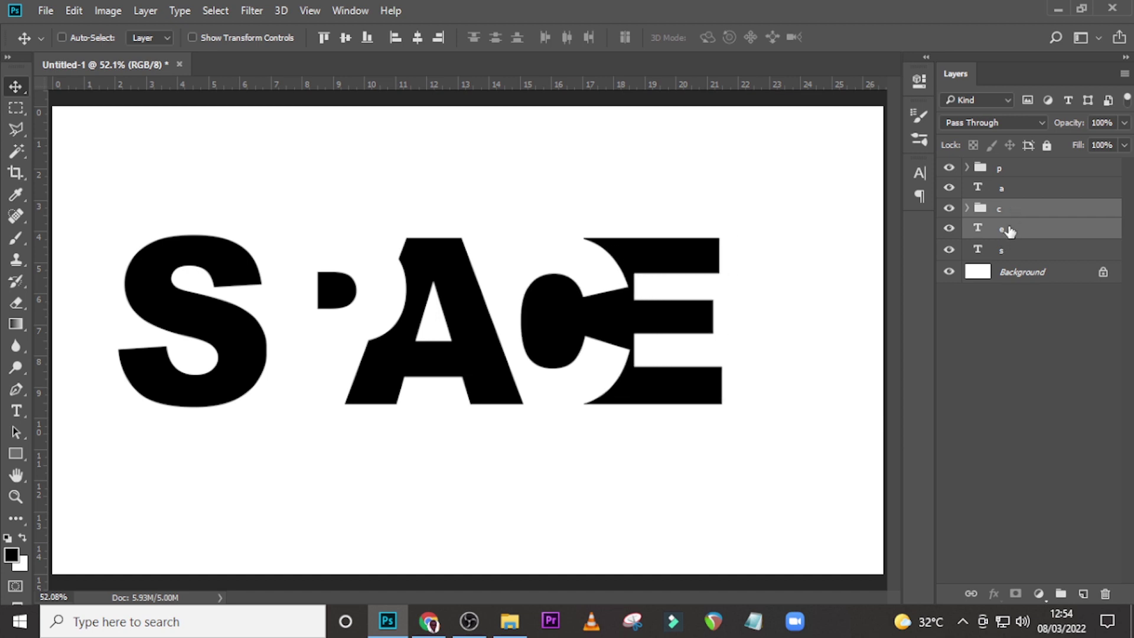
{"action": "key", "text": "shift+Left"}
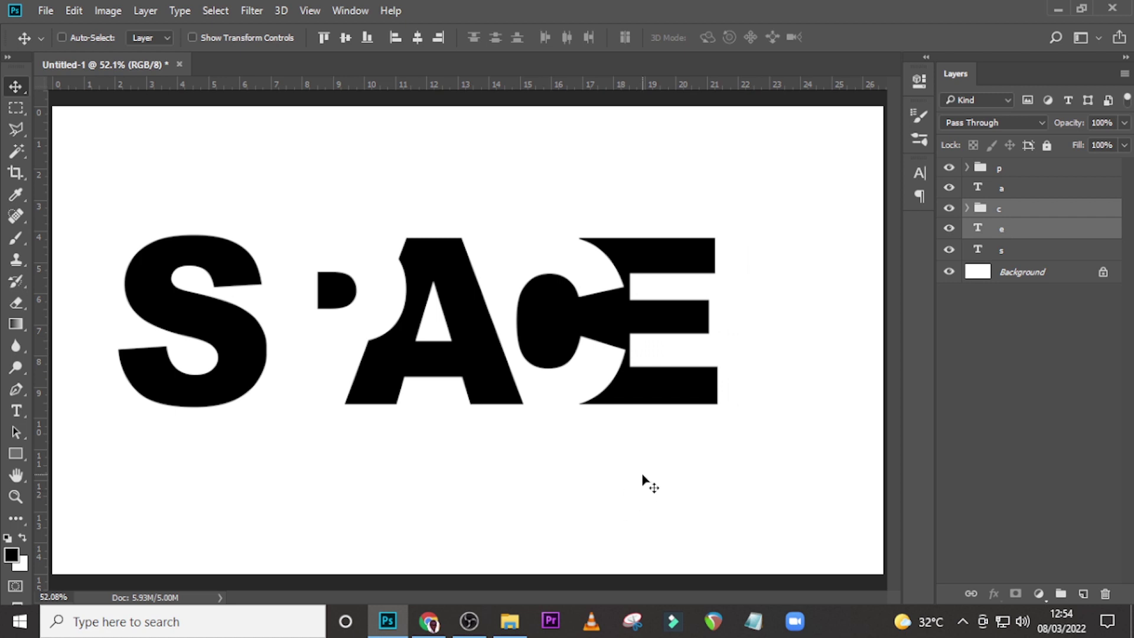
Step: Select all SPACE letters, shift them right and scale them up to about 117%
{"action": "left_click", "coordinate": [1006, 173], "text": "ctrl"}
{"action": "left_click", "coordinate": [1008, 188], "text": "ctrl"}
{"action": "left_click", "coordinate": [1009, 253], "text": "ctrl"}
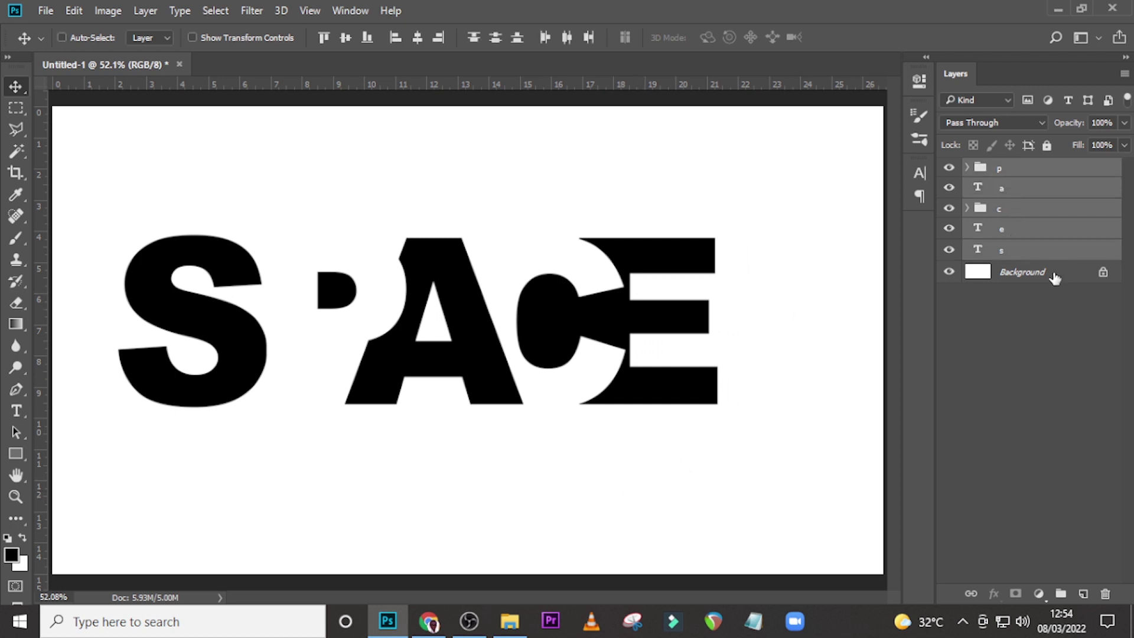
{"action": "key", "text": "ctrl+t"}
{"action": "key", "text": "ctrl+semicolon"}
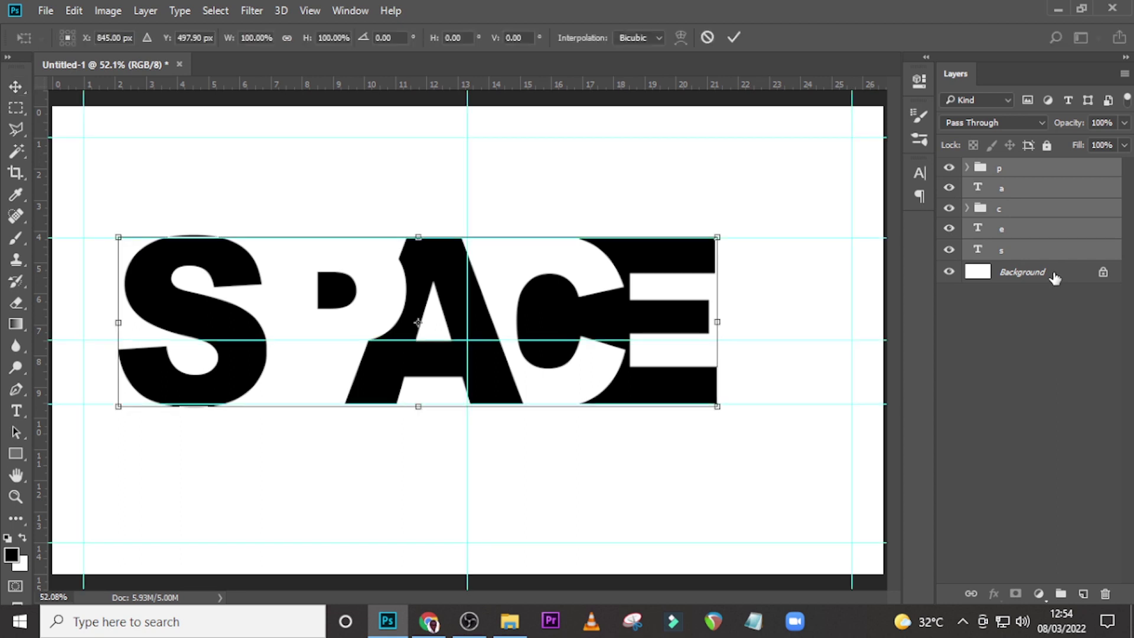
{"action": "key", "text": "shift+Right"}
{"action": "key", "text": "shift+Right"}
{"action": "key", "text": "shift+Right"}
{"action": "key", "text": "shift+Right"}
{"action": "key", "text": "shift+Right"}
{"action": "key", "text": "shift+Right"}
{"action": "key", "text": "shift+Right"}
{"action": "key", "text": "shift+Right"}
{"action": "key", "text": "shift+Right"}
{"action": "key", "text": "shift+Right"}
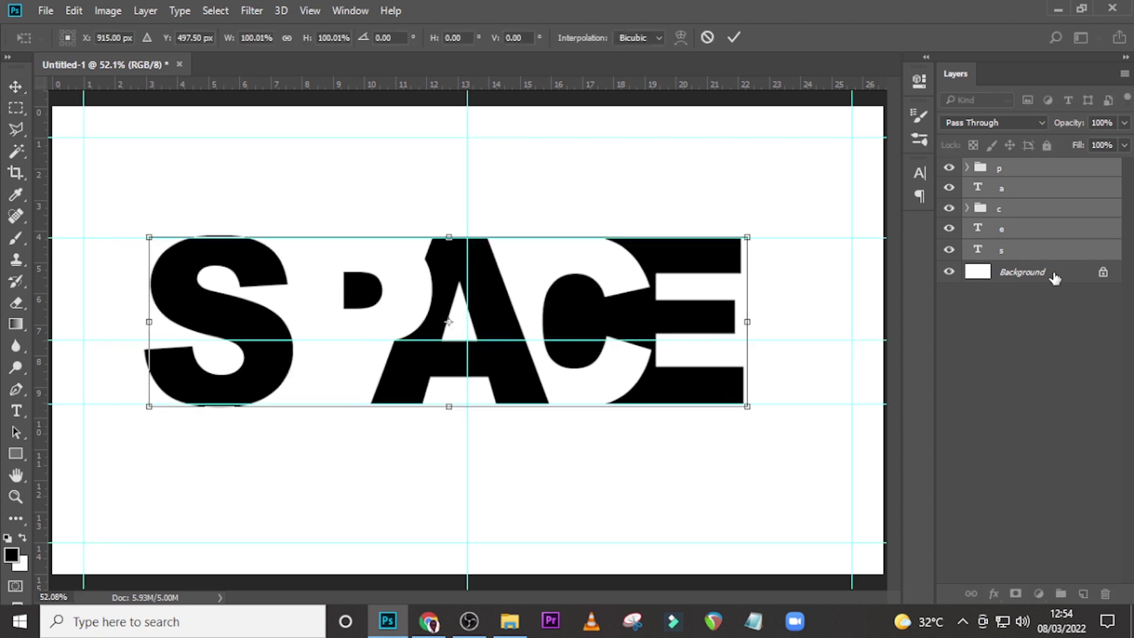
{"action": "key", "text": "shift+Right"}
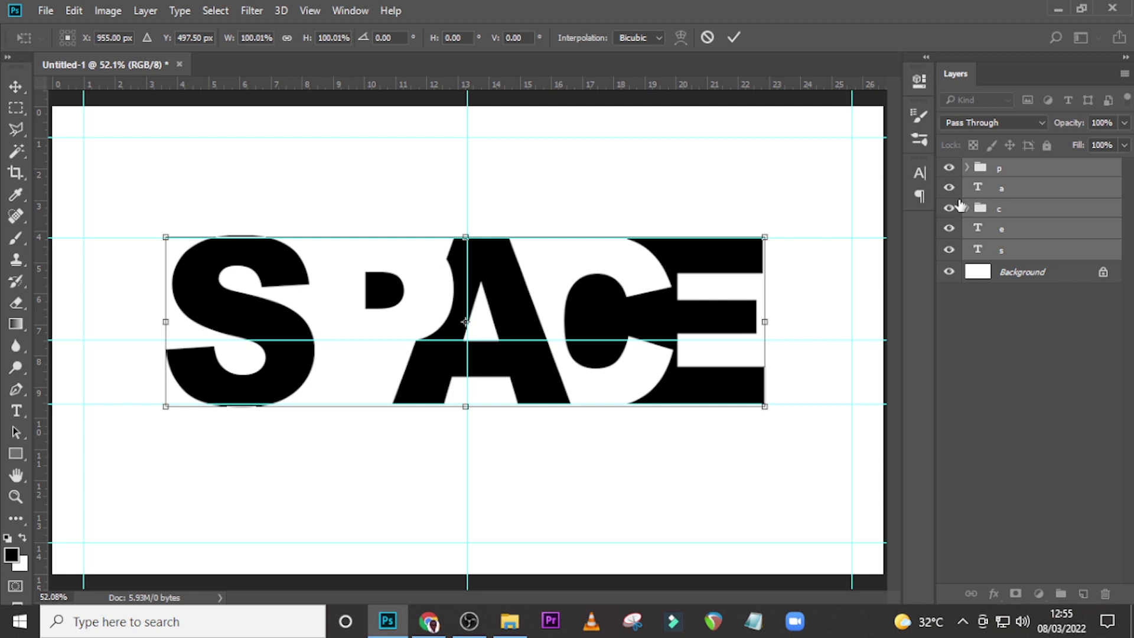
{"action": "left_click_drag", "start_coordinate": [768, 410], "coordinate": [844, 473]}
{"action": "key", "text": "Return"}
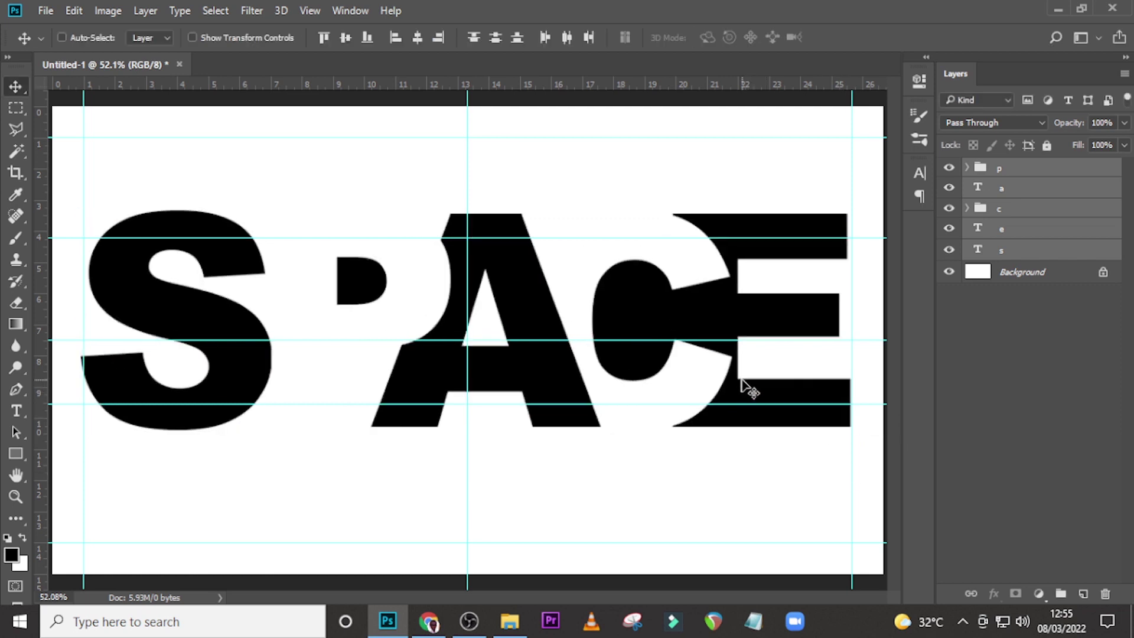
Step: Add the text 'NEGATIVE' above the SPACE word
{"action": "key", "text": "t"}
{"action": "left_click", "coordinate": [286, 161]}
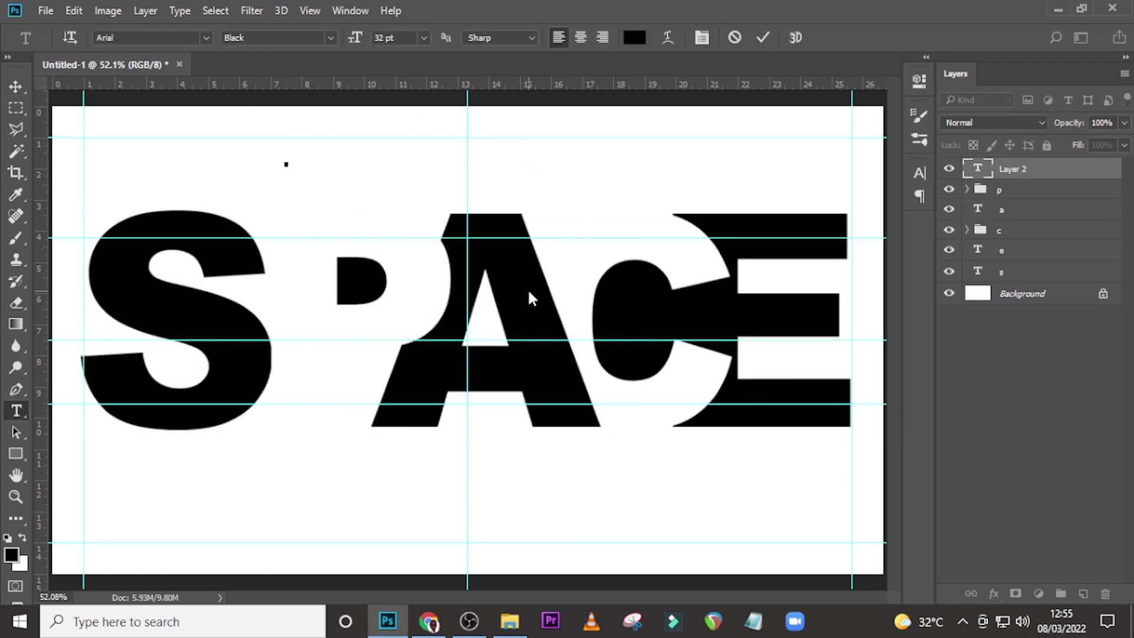
{"action": "type", "text": "NEGATIVE"}
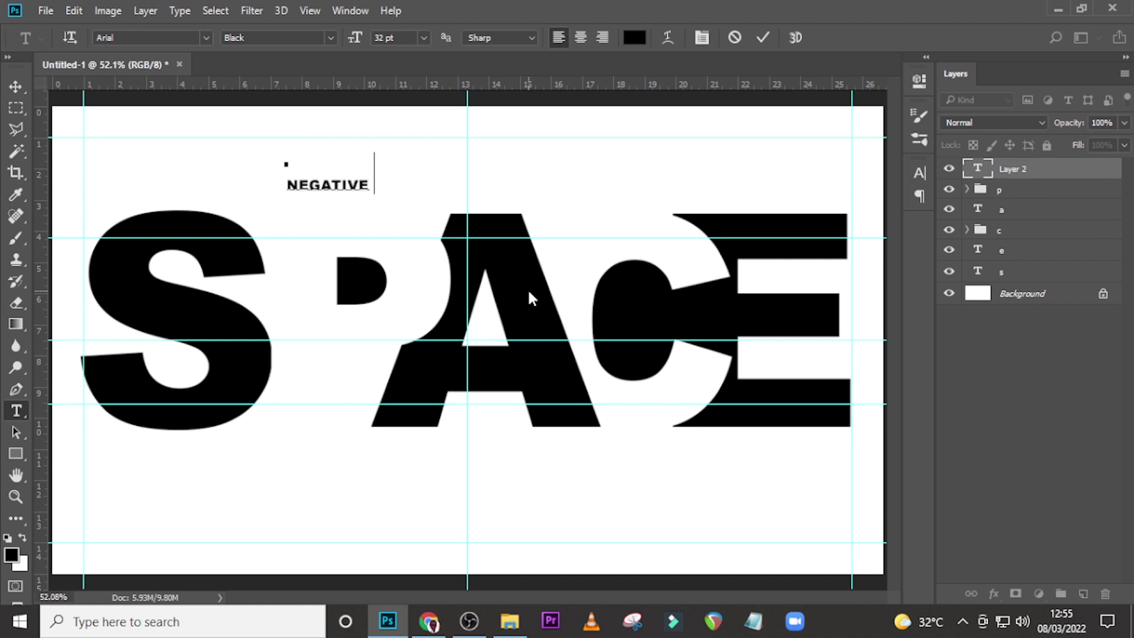
{"action": "key", "text": "ctrl+Return"}
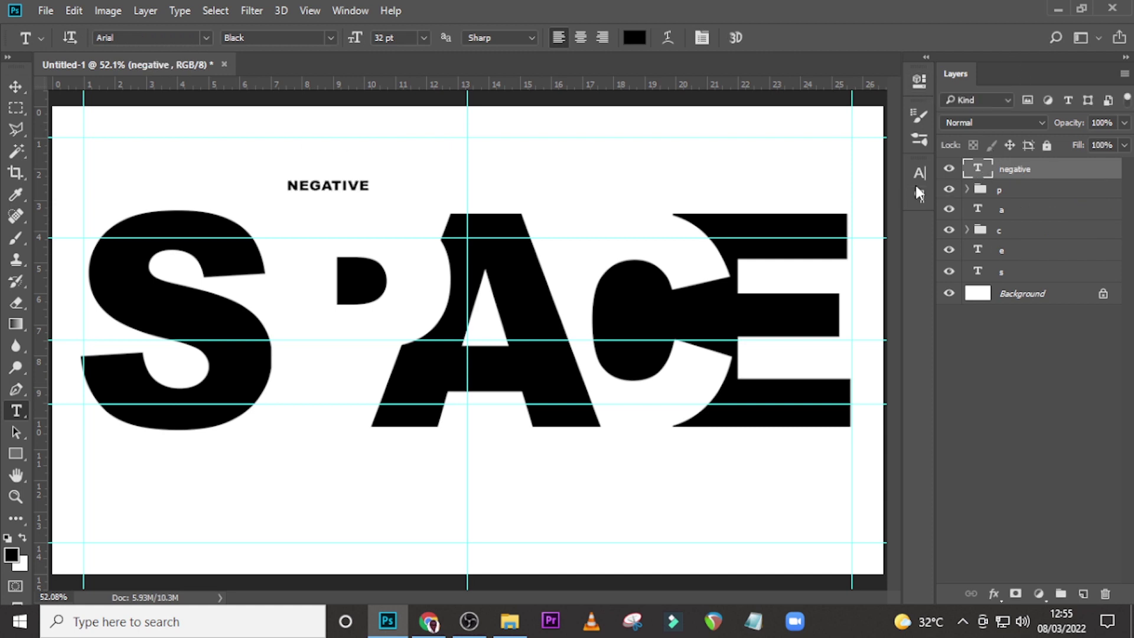
Step: Set NEGATIVE's tracking to 5000 in the Character panel
{"action": "left_click", "coordinate": [919, 174]}
{"action": "double_click", "coordinate": [851, 235]}
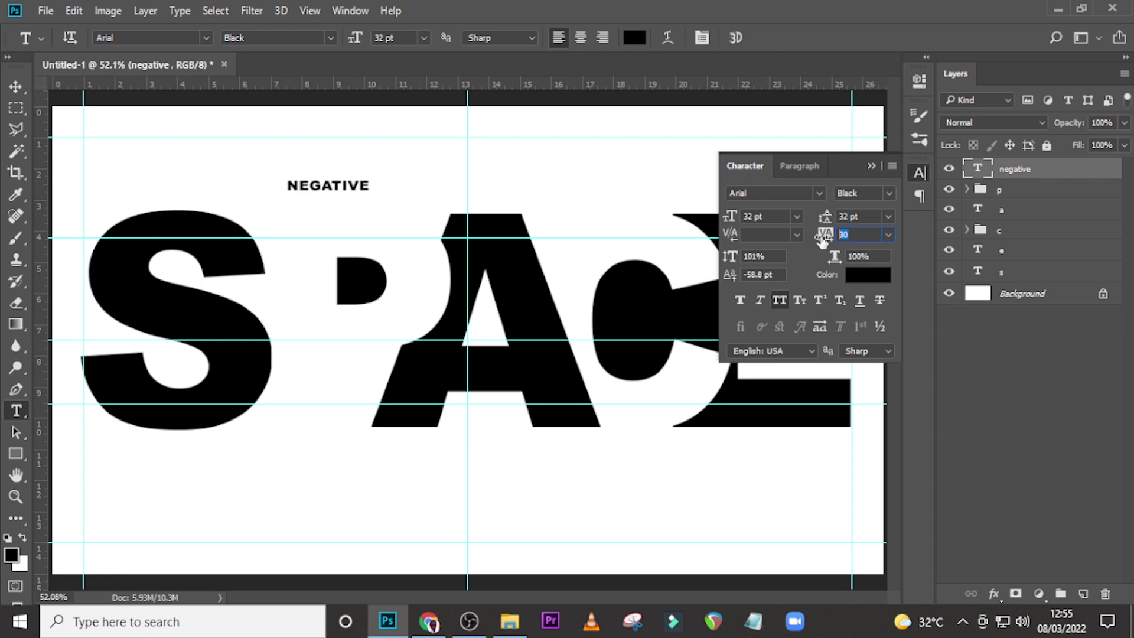
{"action": "type", "text": "5000"}
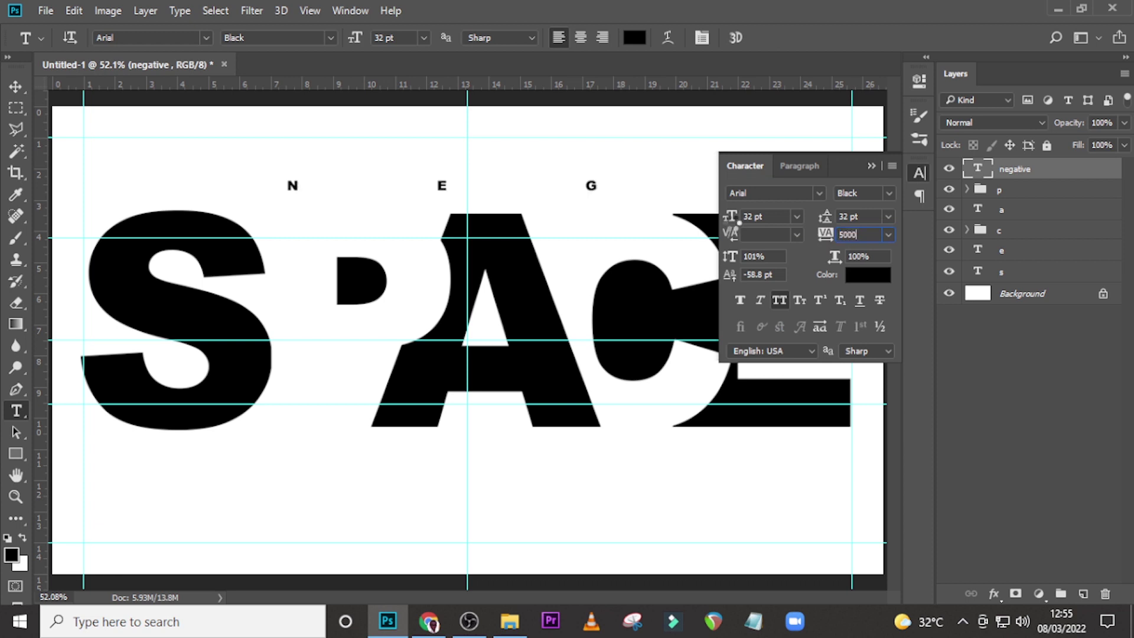
{"action": "key", "text": "Return"}
{"action": "left_click", "coordinate": [871, 166]}
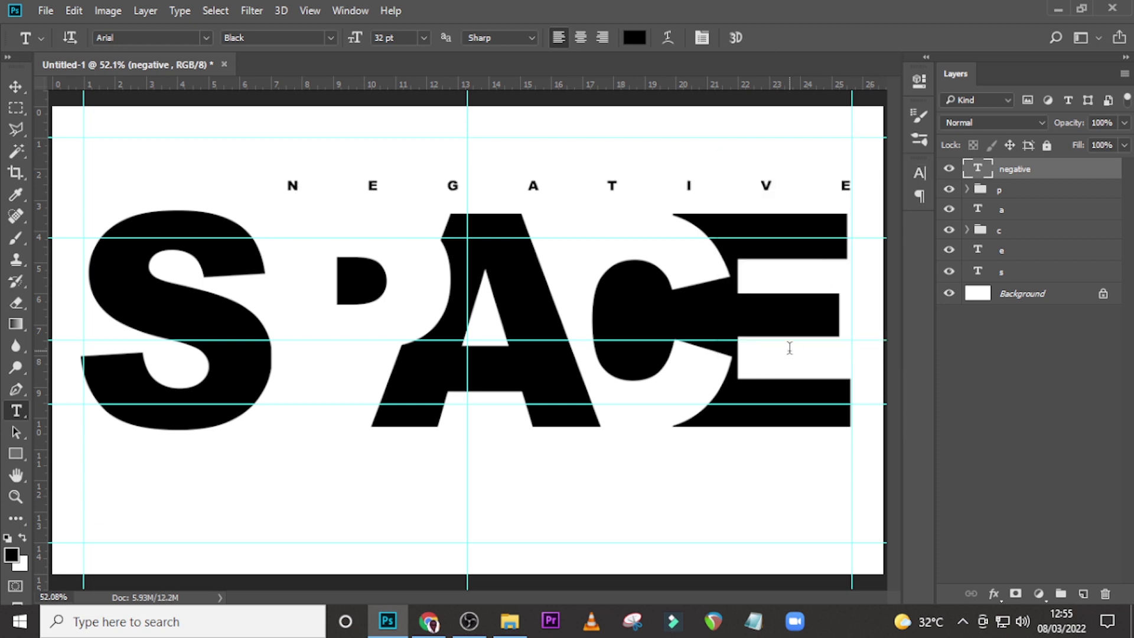
Step: Move NEGATIVE left to start above the S, then nudge it slightly right
{"action": "key", "text": "ctrl+t"}
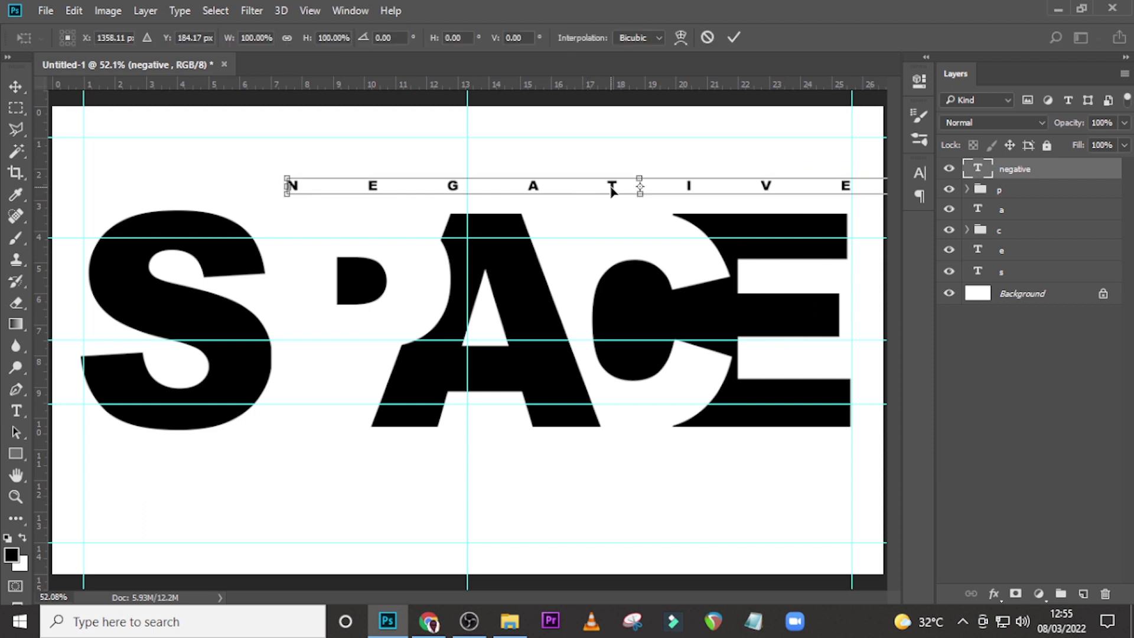
{"action": "left_click_drag", "start_coordinate": [615, 187], "coordinate": [440, 177]}
{"action": "key", "text": "t"}
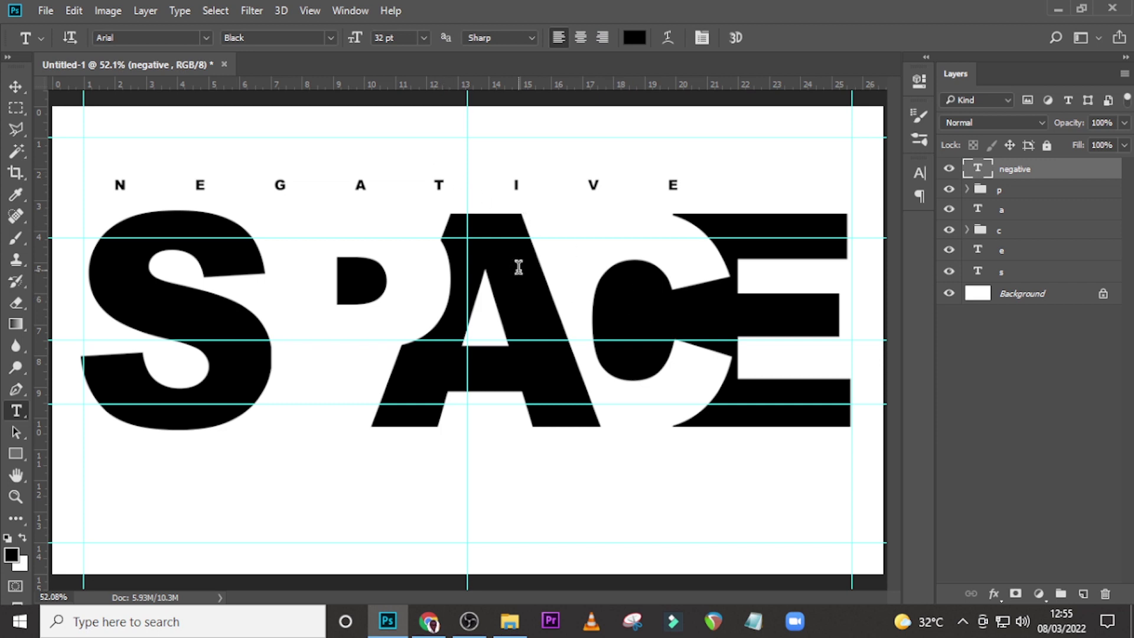
{"action": "key", "text": "v"}
{"action": "key", "text": "shift+Right"}
{"action": "key", "text": "shift+Right"}
{"action": "key", "text": "shift+Right"}
{"action": "key", "text": "shift+Right"}
{"action": "key", "text": "shift+Right"}
{"action": "key", "text": "shift+Right"}
{"action": "key", "text": "shift+Right"}
{"action": "key", "text": "shift+Right"}
{"action": "key", "text": "shift+Right"}
{"action": "key", "text": "shift+Right"}
{"action": "key", "text": "shift+Right"}
{"action": "key", "text": "shift+Right"}
{"action": "key", "text": "shift+Right"}
{"action": "key", "text": "shift+Right"}
{"action": "key", "text": "shift+Right"}
{"action": "key", "text": "shift+Right"}
{"action": "key", "text": "shift+Right"}
{"action": "key", "text": "shift+Right"}
{"action": "key", "text": "shift+Right"}
{"action": "key", "text": "shift+Right"}
{"action": "key", "text": "shift+Right"}
{"action": "key", "text": "shift+Right"}
{"action": "key", "text": "shift+Right"}
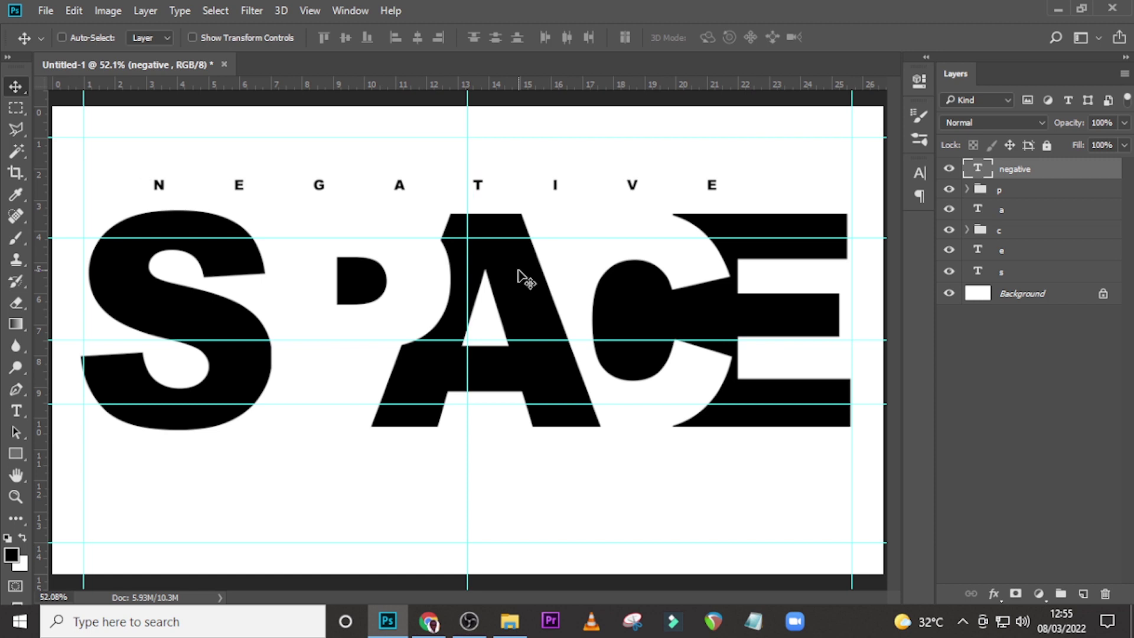
Step: Hide the guides and click through the p, a, c, e and s letter layers
{"action": "key", "text": "ctrl+semicolon"}
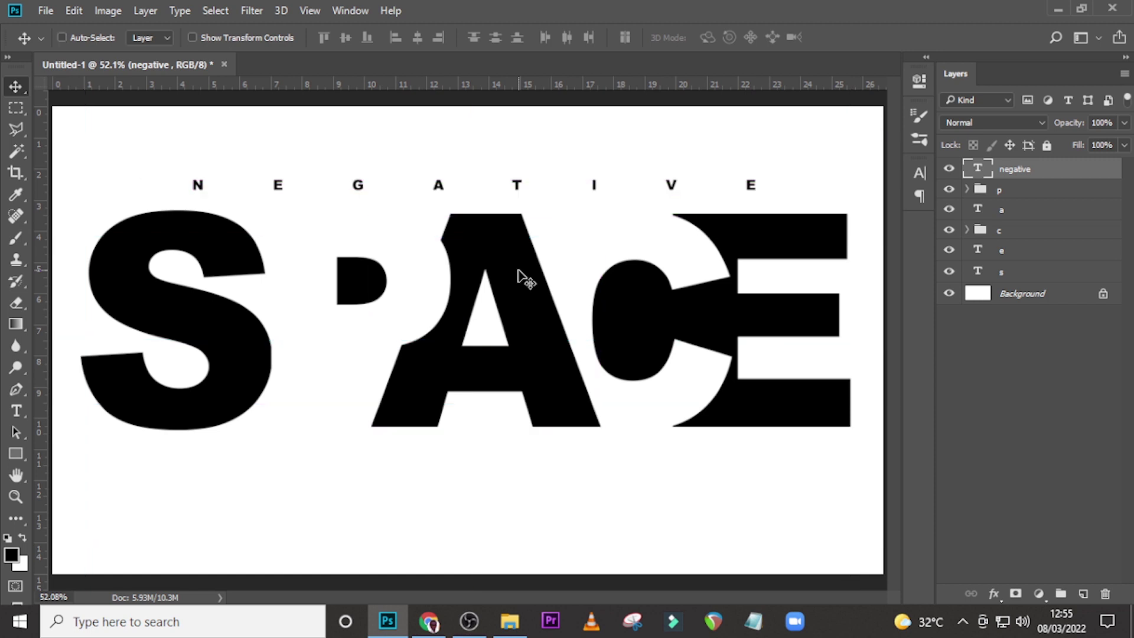
{"action": "left_click", "coordinate": [998, 189]}
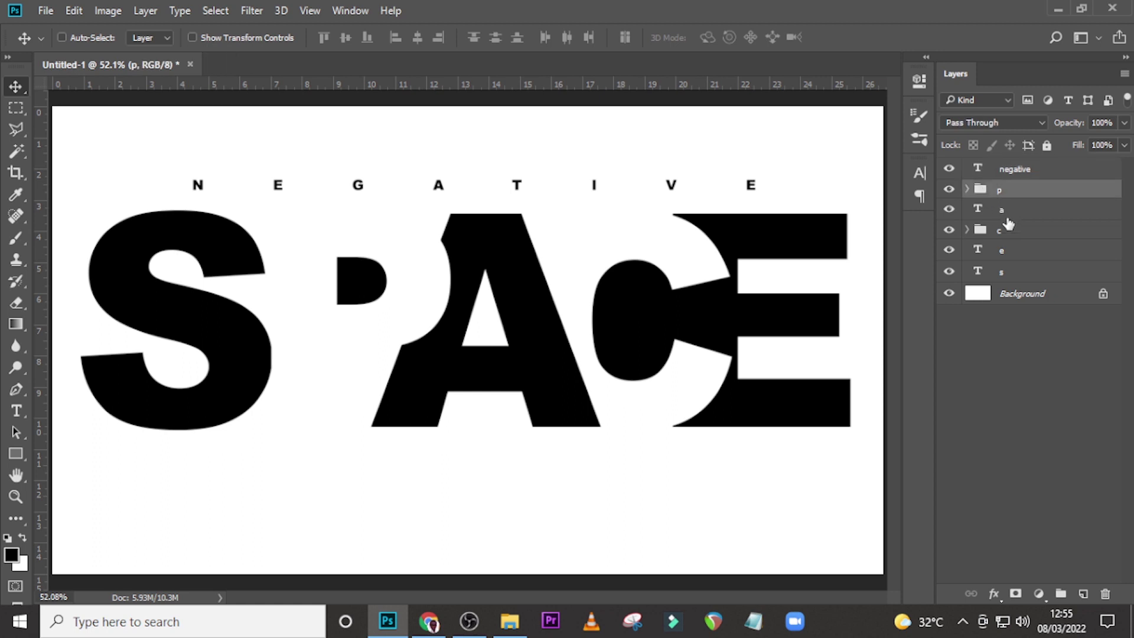
{"action": "left_click", "coordinate": [1006, 211]}
{"action": "left_click", "coordinate": [1007, 231]}
{"action": "left_click", "coordinate": [1007, 251]}
{"action": "left_click", "coordinate": [1006, 272]}
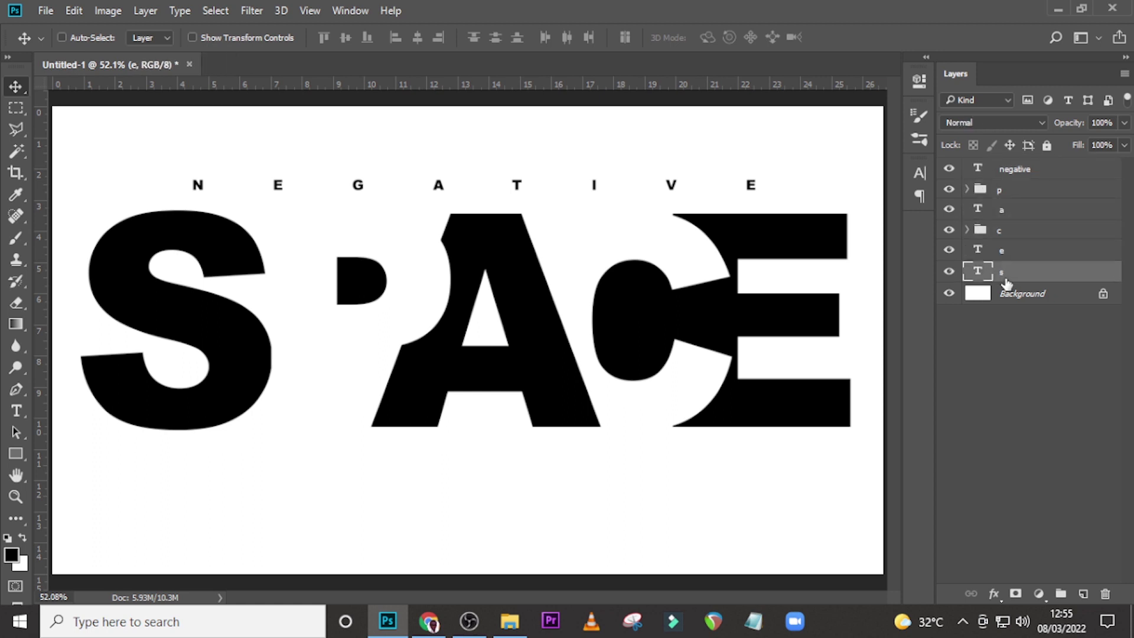